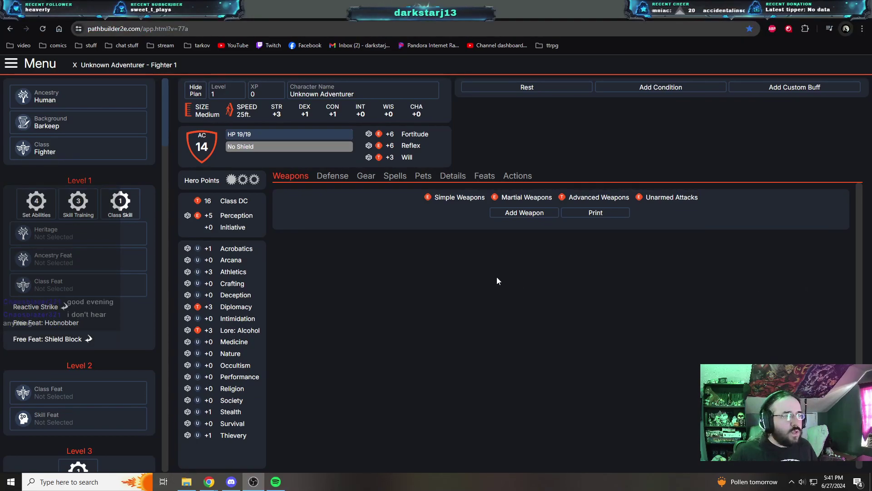
Bring up the Kronk reference image, narrow its window and view it enlarged, and return to the character sheet.
key("alt+Tab")
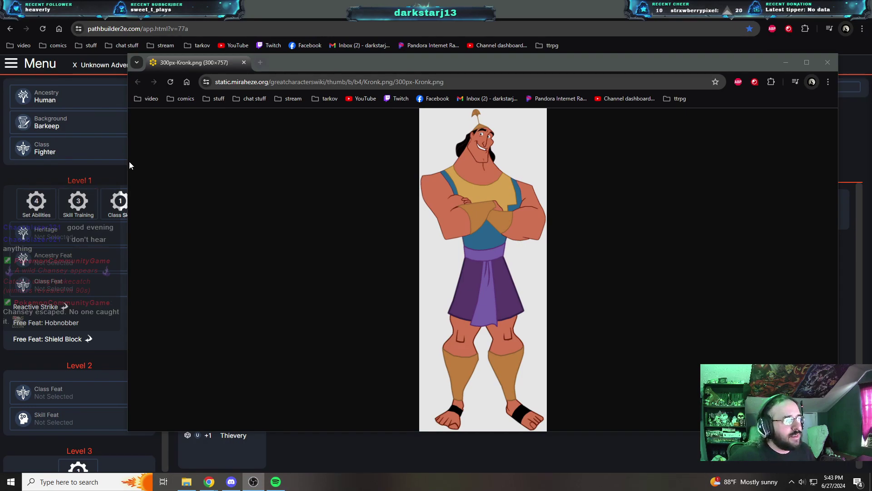
left_click_drag(128, 162, 612, 150)
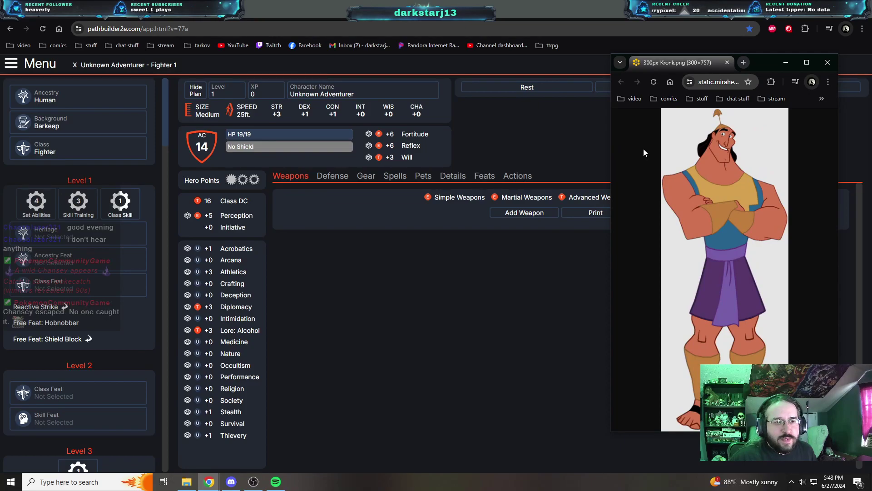
left_click_drag(682, 62, 713, 0)
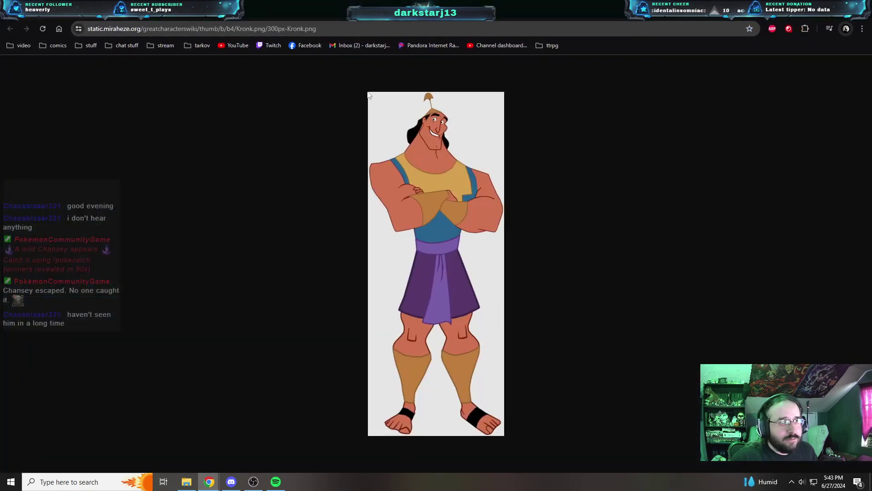
key("ctrl+w")
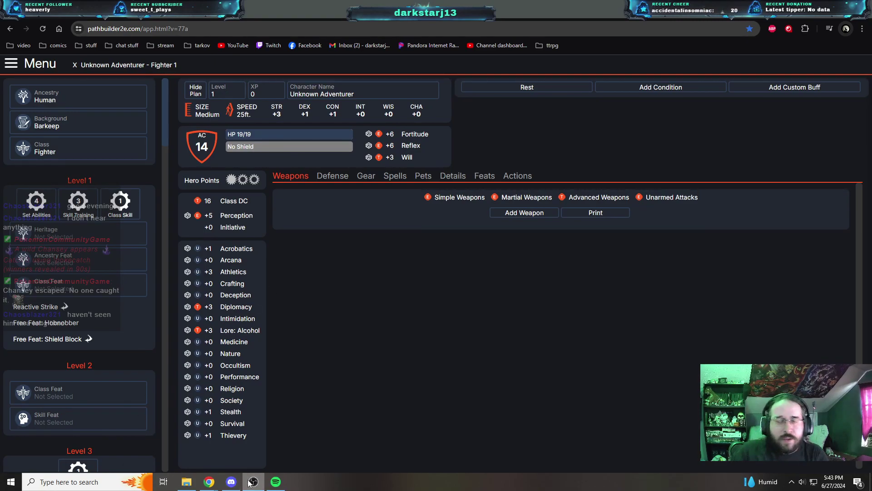
Reopen the Kronk reference image and shrink its window to a small view beside the character sheet, and return to the sheet.
mouse_move(209, 482)
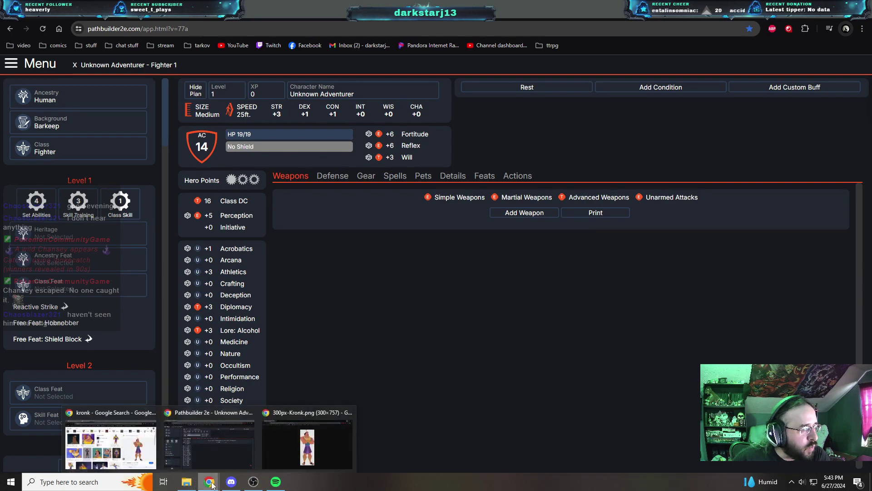
left_click(283, 431)
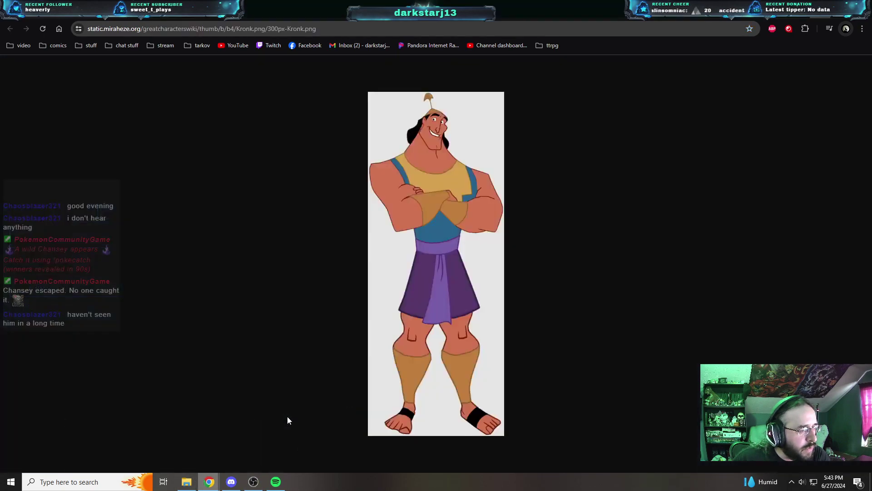
double_click(818, 18)
left_click_drag(763, 63, 796, 11)
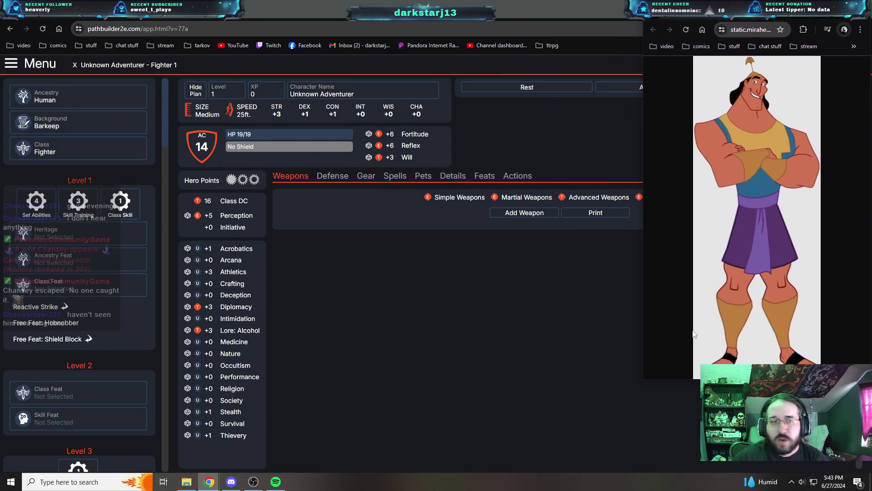
left_click_drag(702, 378, 698, 171)
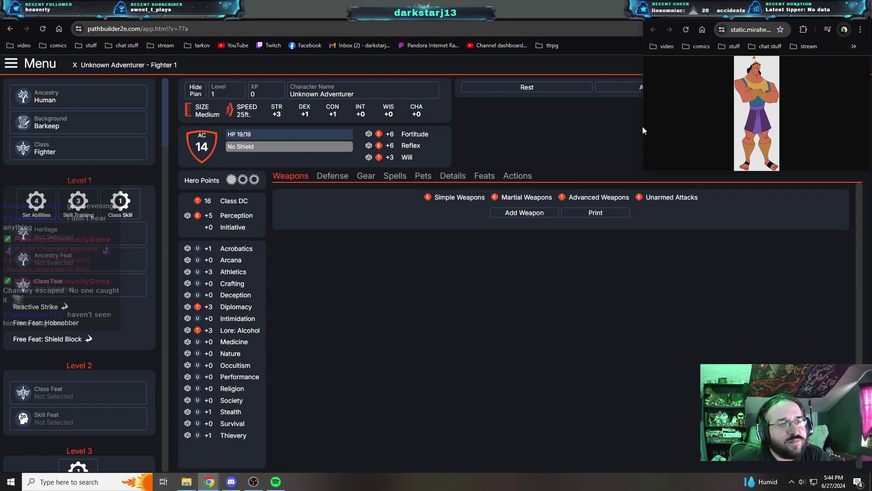
left_click_drag(645, 172, 662, 129)
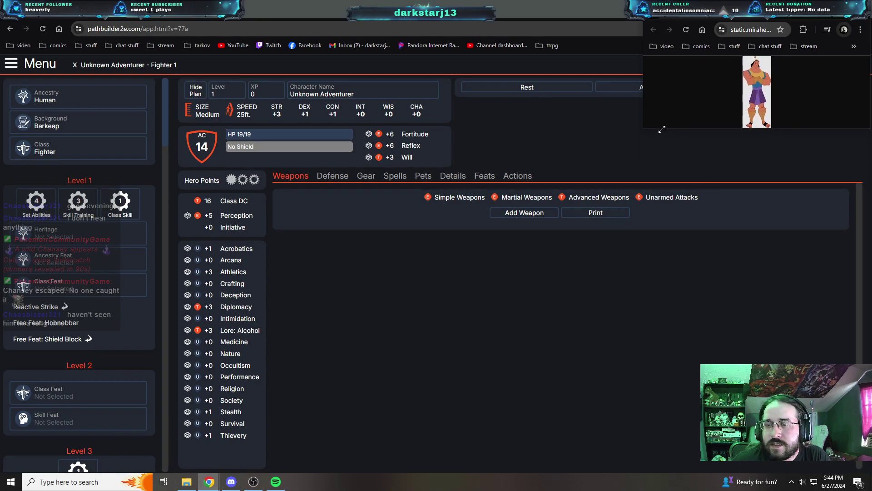
left_click(631, 154)
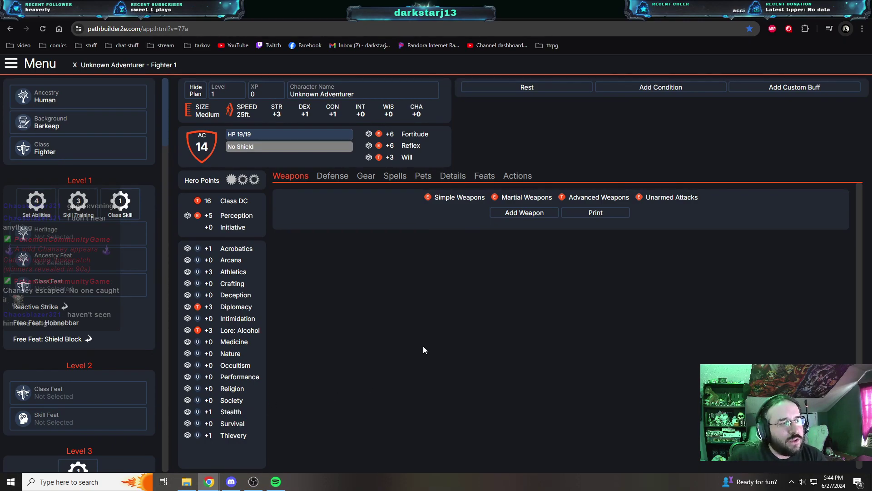
Allow Gamesmastery Guide Dual Classing in the character options and save the character to the local Main Folder.
left_click(12, 64)
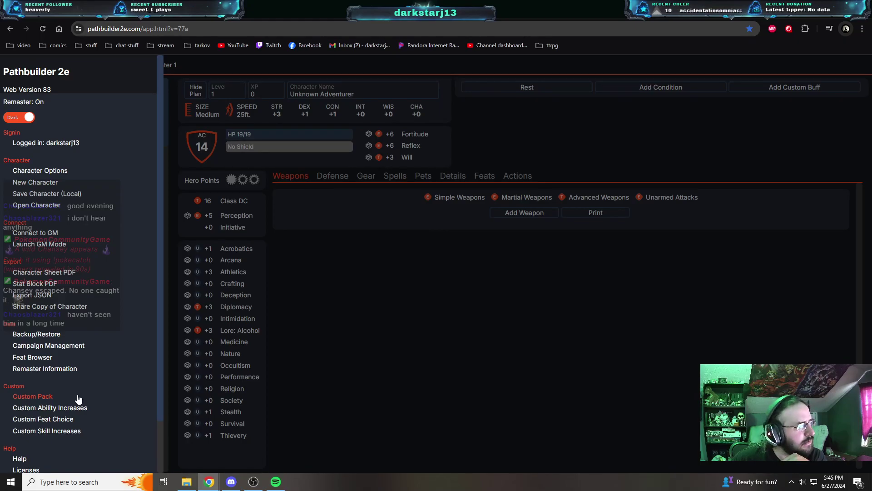
scroll(78, 399, "down", 1)
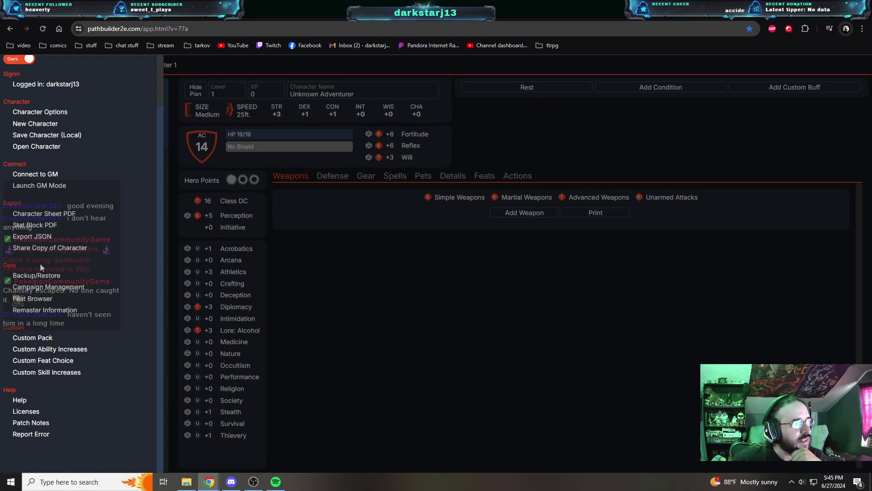
scroll(40, 259, "up", 3)
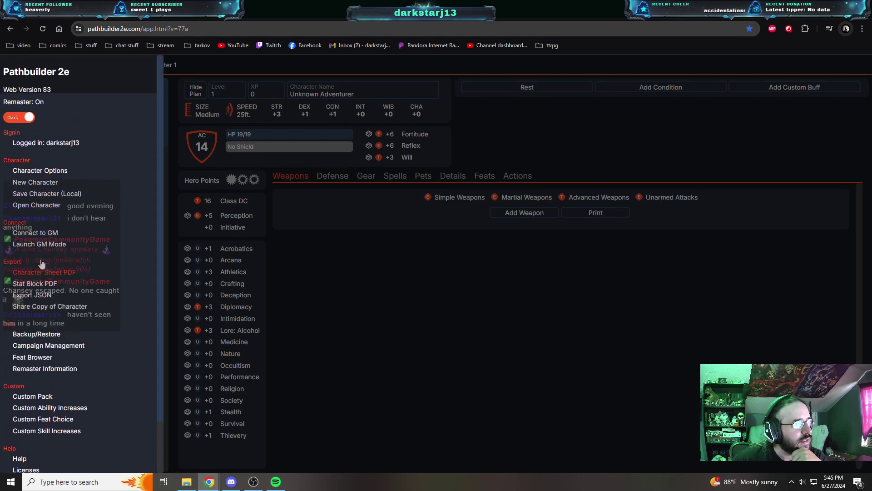
left_click(41, 172)
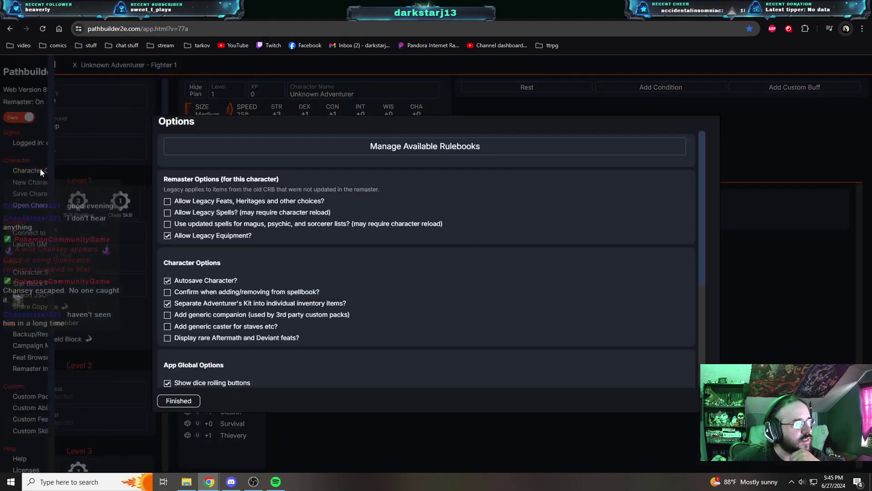
scroll(216, 319, "down", 3)
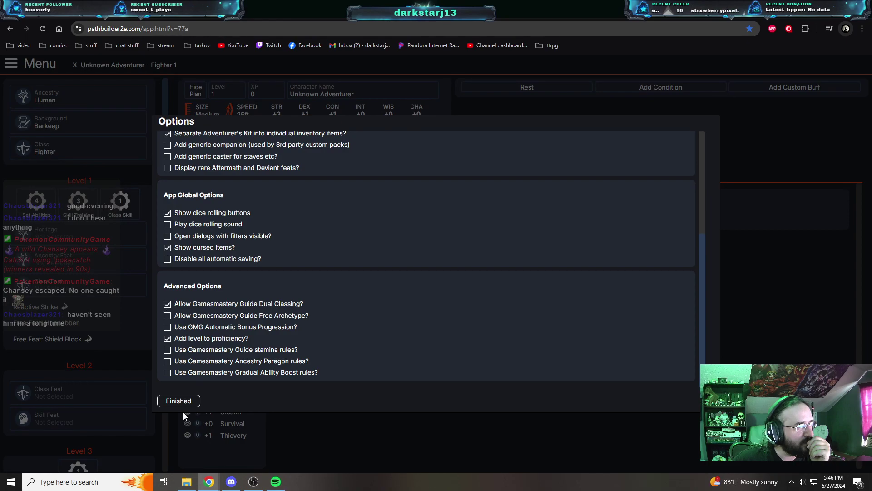
left_click(178, 401)
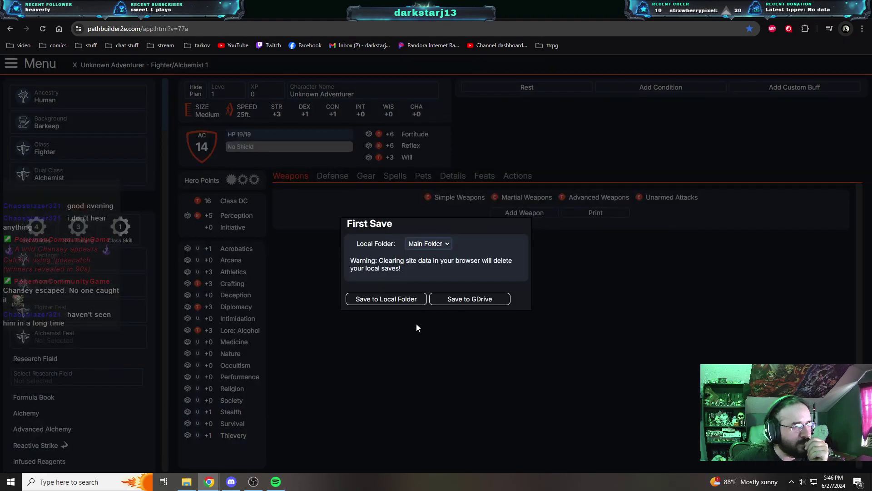
left_click(402, 303)
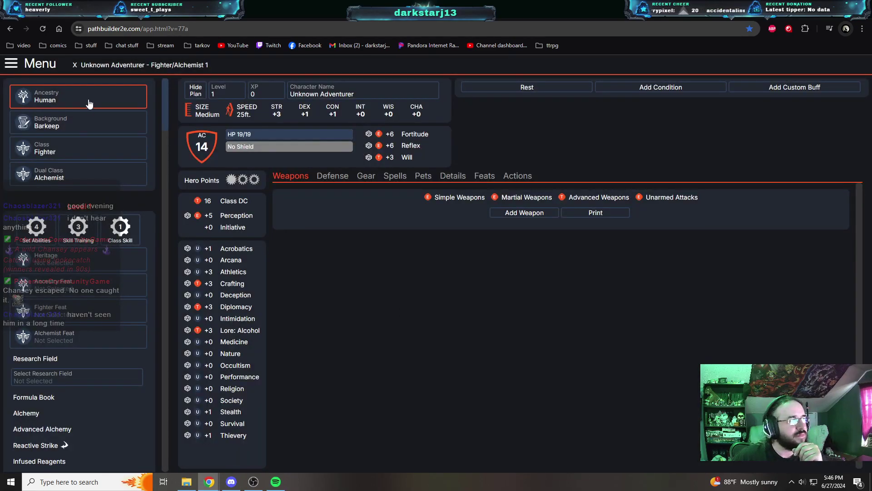
Change the character's primary class to Druid.
left_click(69, 155)
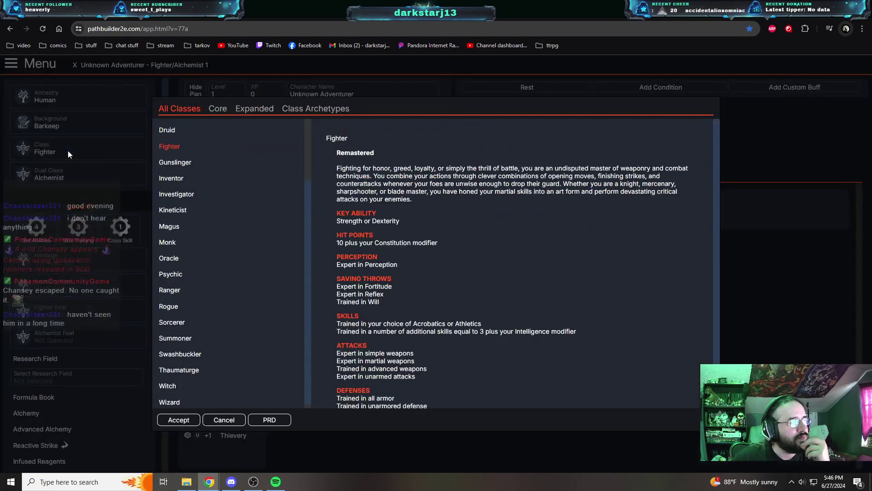
left_click(169, 130)
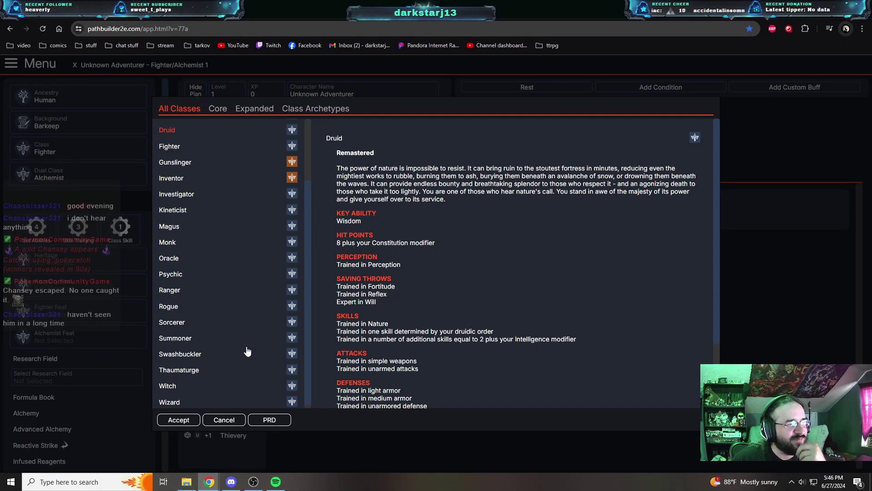
left_click(164, 422)
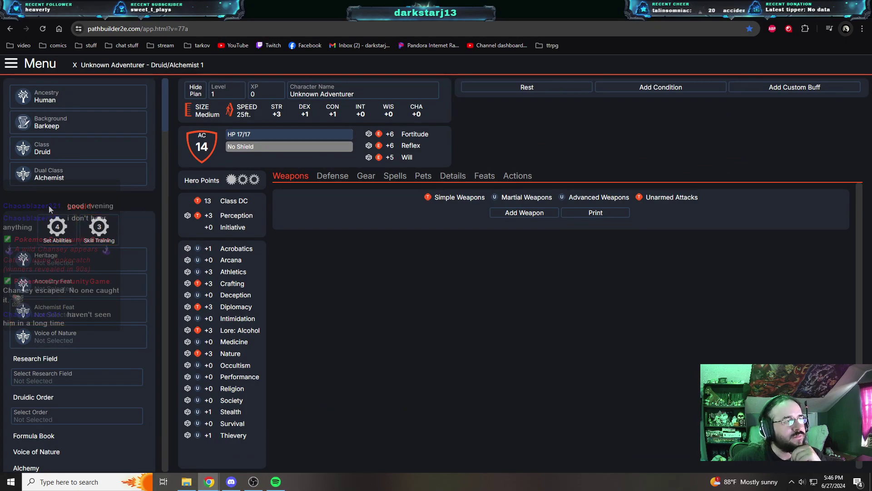
Set the character's background to Cook from the general backgrounds.
left_click(56, 126)
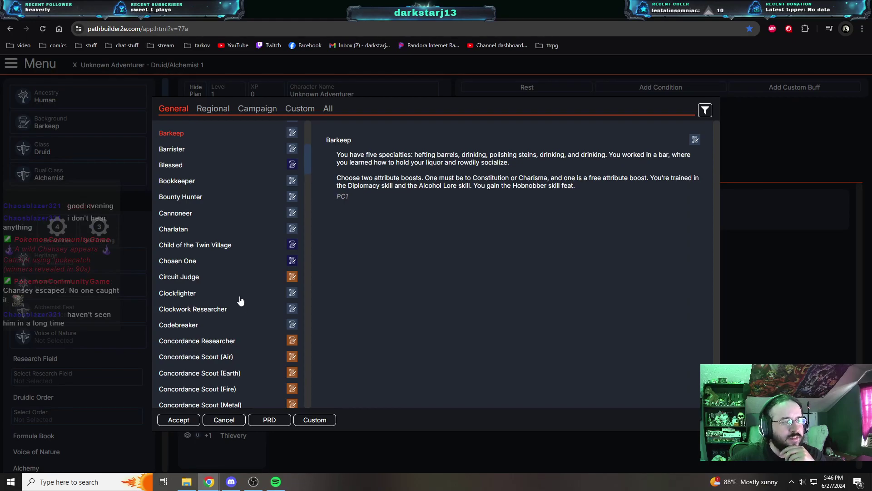
scroll(236, 300, "down", 3)
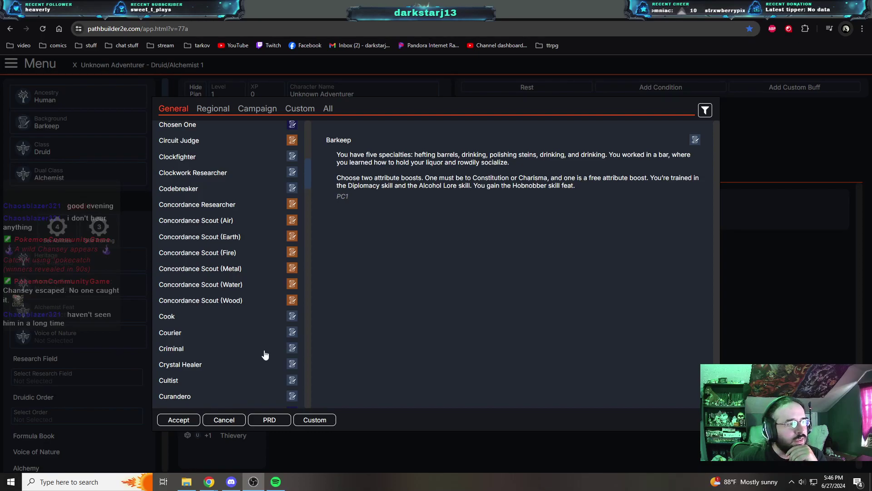
left_click(172, 318)
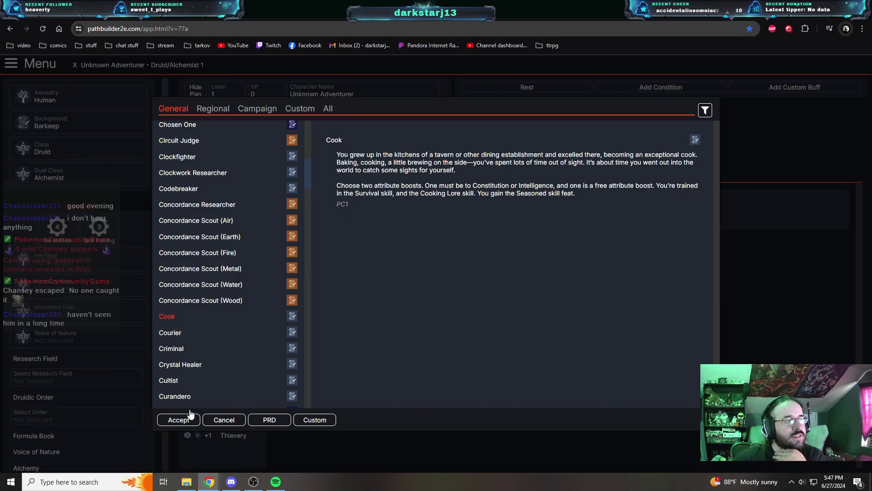
left_click(182, 420)
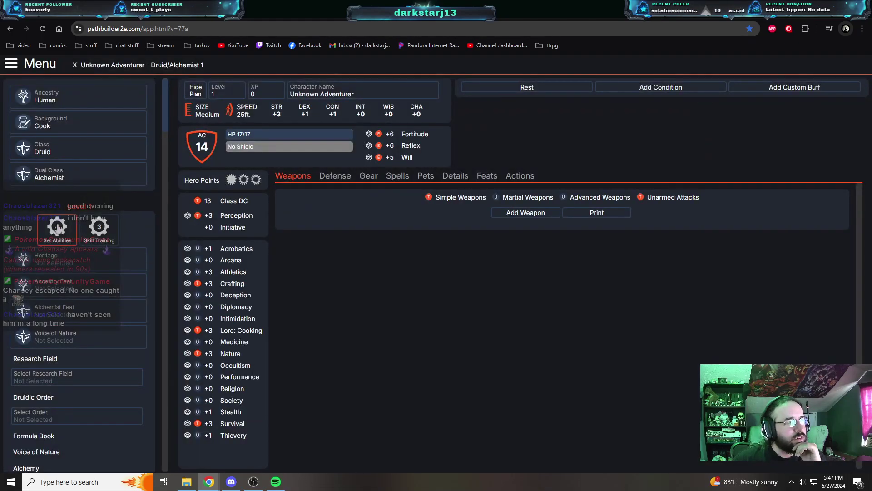
Review the starting ability boosts, and change the character's dual class to Ranger.
left_click(57, 226)
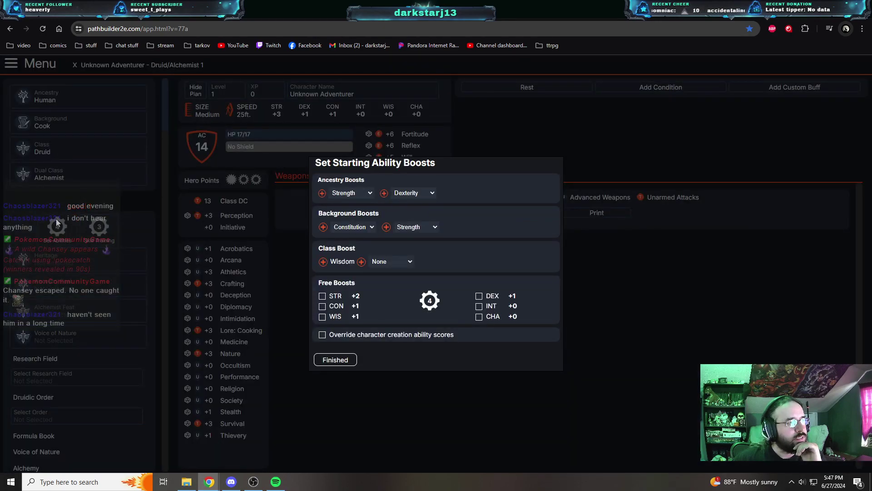
left_click(56, 220)
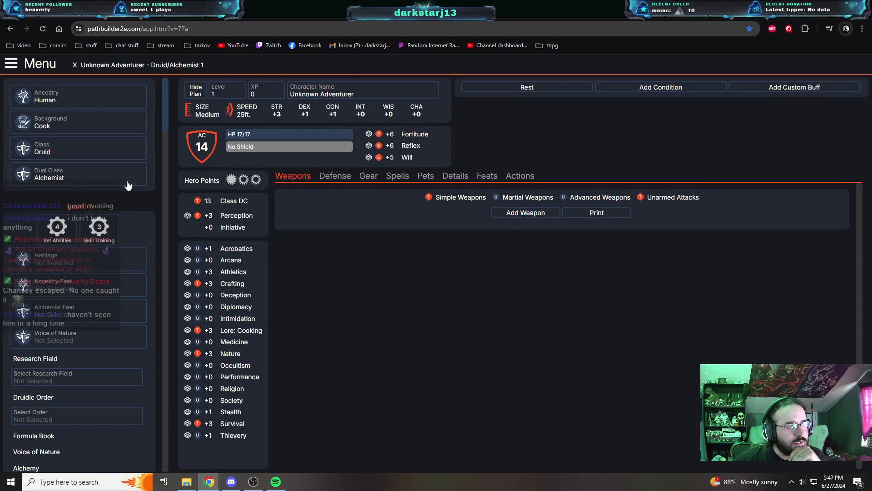
left_click(122, 175)
scroll(206, 187, "up", 2)
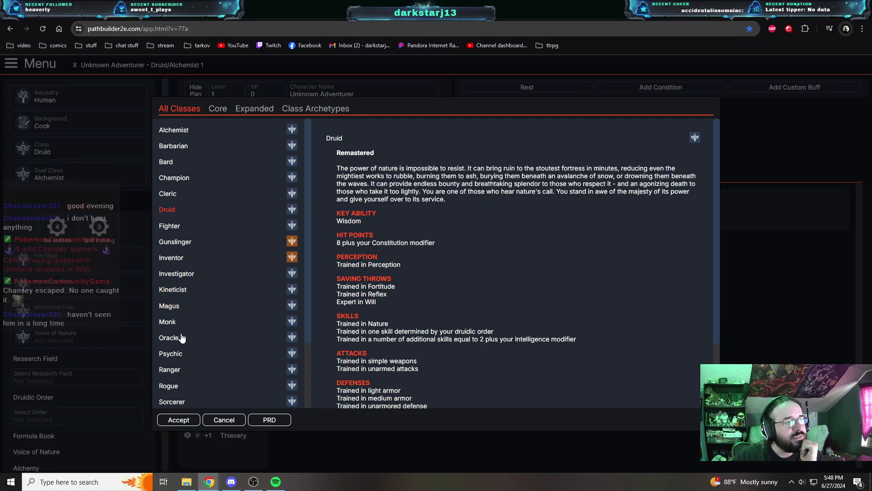
left_click(182, 369)
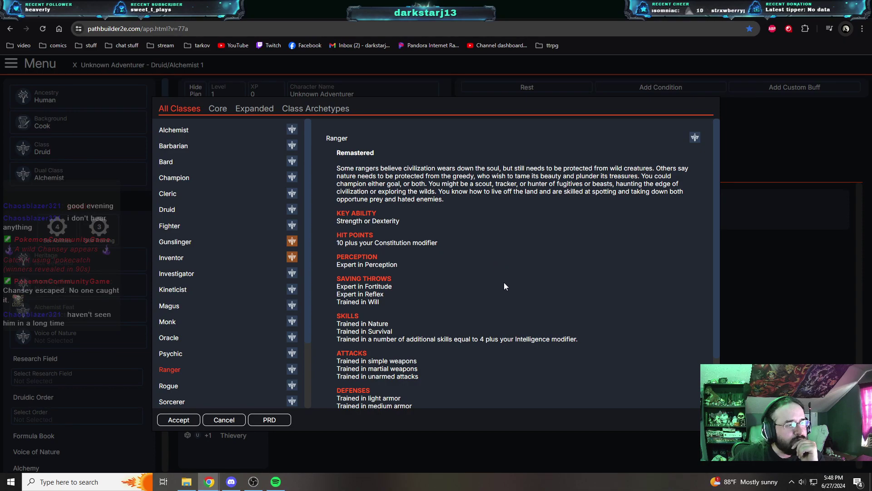
scroll(504, 283, "down", 2)
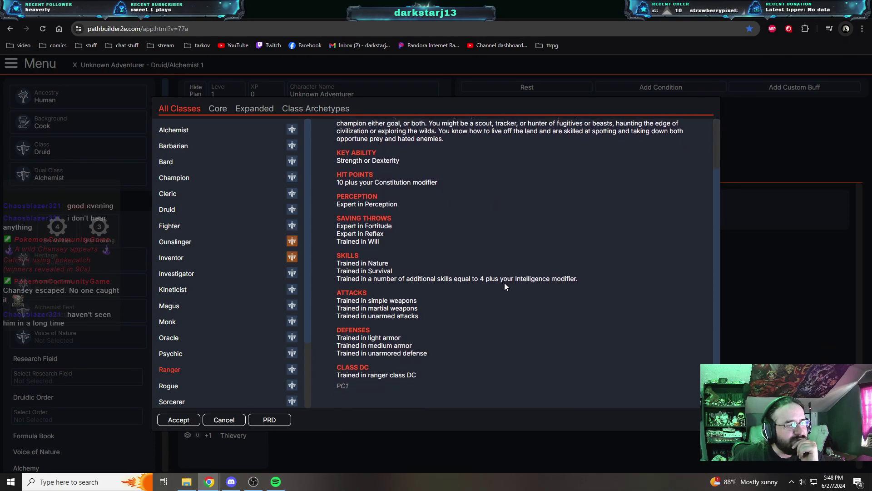
scroll(505, 283, "up", 2)
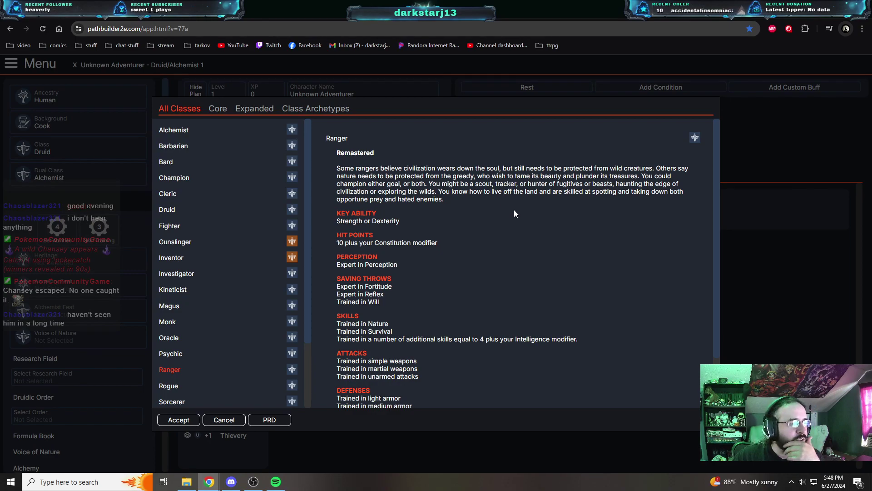
left_click(186, 420)
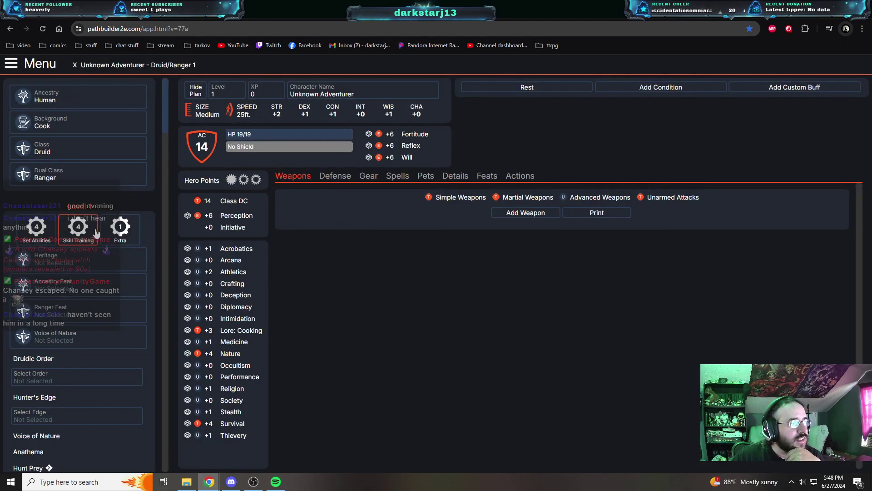
Look through the character's druid spells, rituals, pets and personal details.
left_click(398, 177)
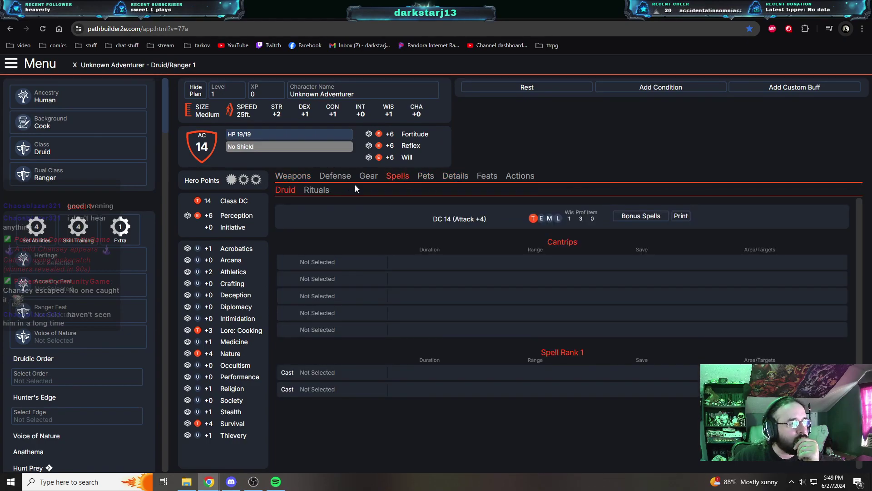
left_click(316, 192)
left_click(291, 194)
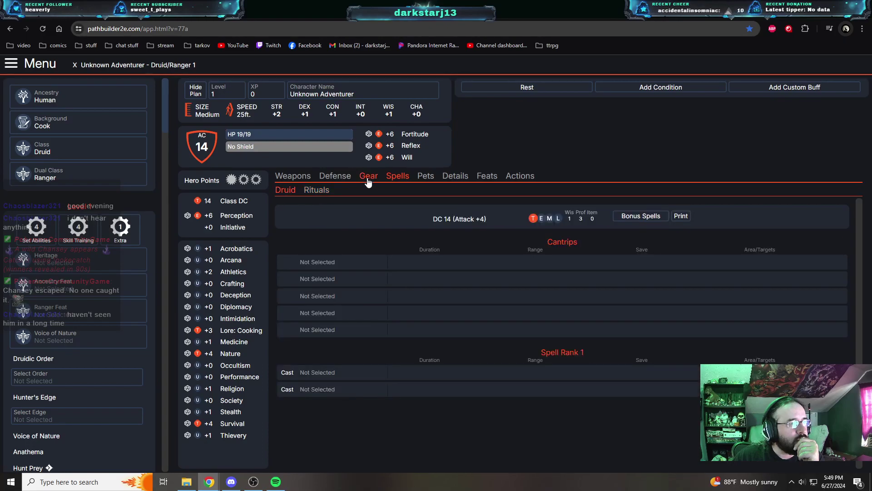
left_click(428, 180)
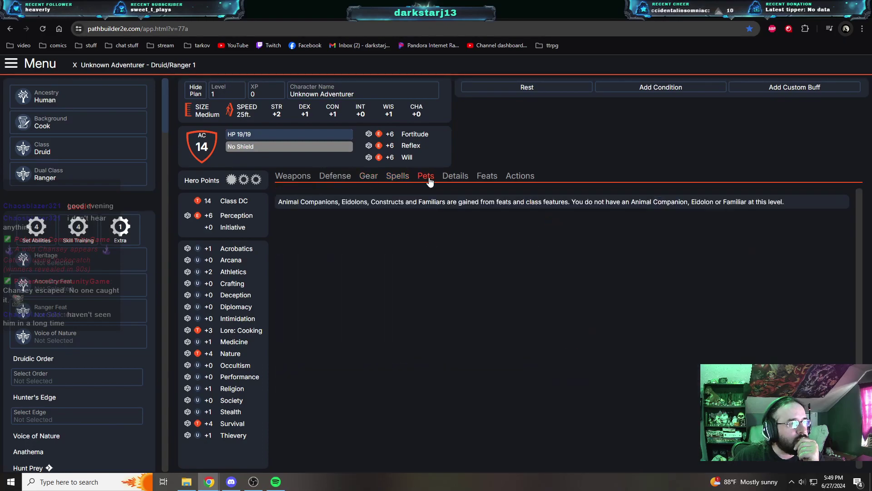
left_click(393, 180)
left_click(452, 179)
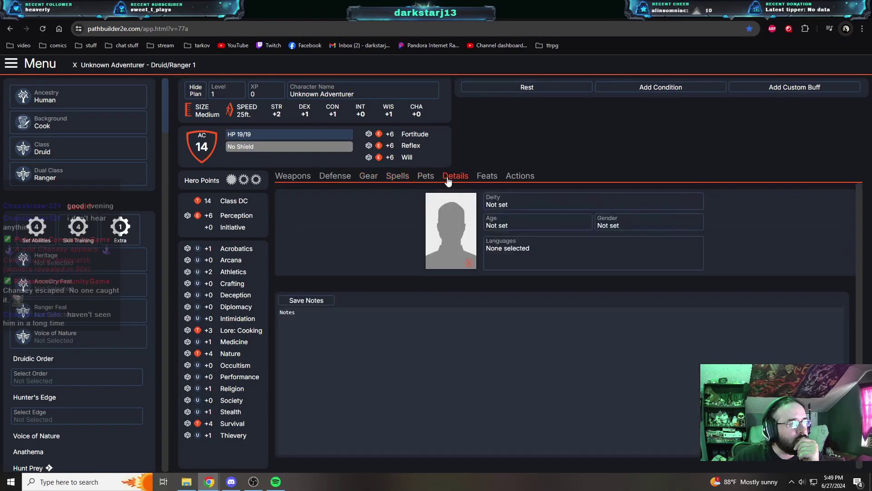
Check the character's gear, and read the Initiate Warden ranger feat and the Animal Empathy option of Voice of Nature.
left_click(373, 181)
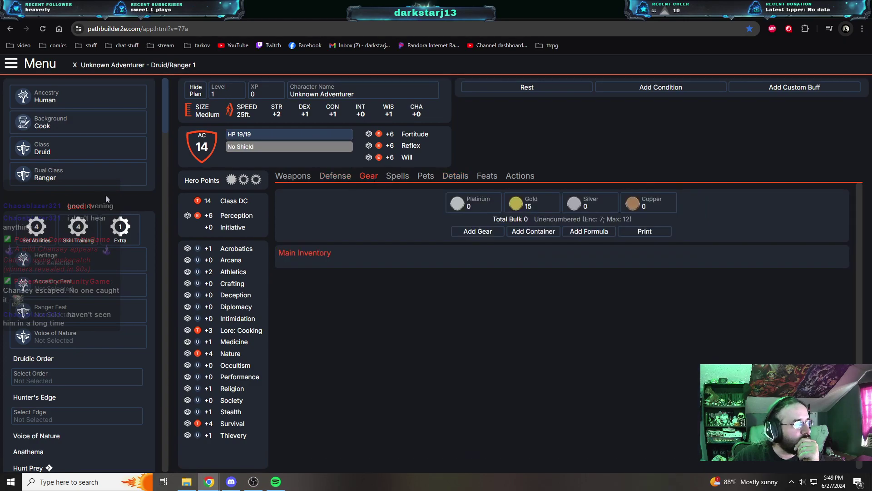
left_click(54, 315)
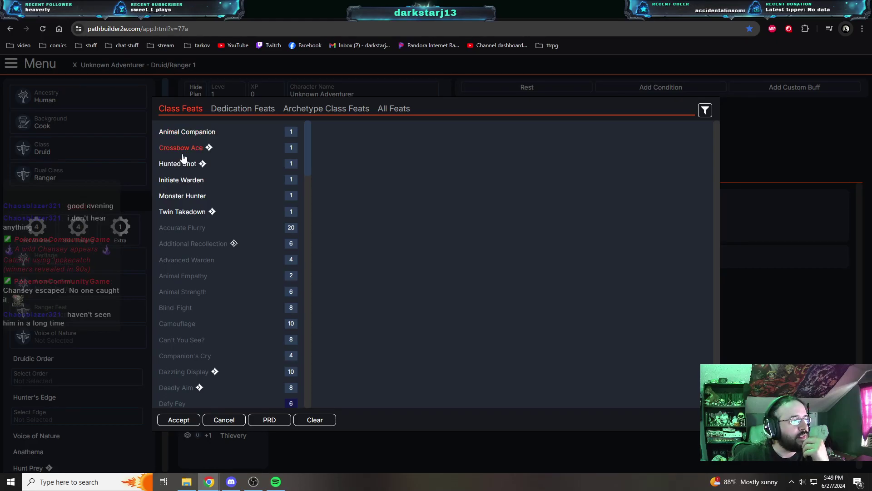
left_click(178, 182)
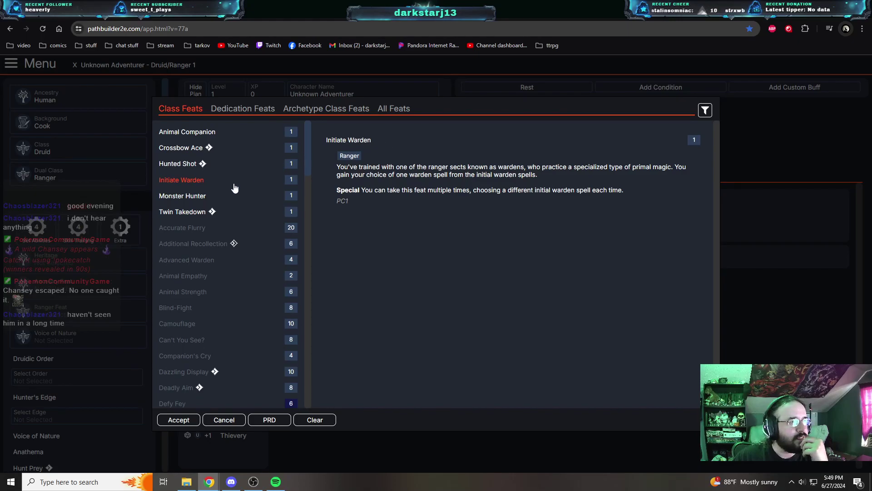
left_click(45, 332)
left_click(48, 334)
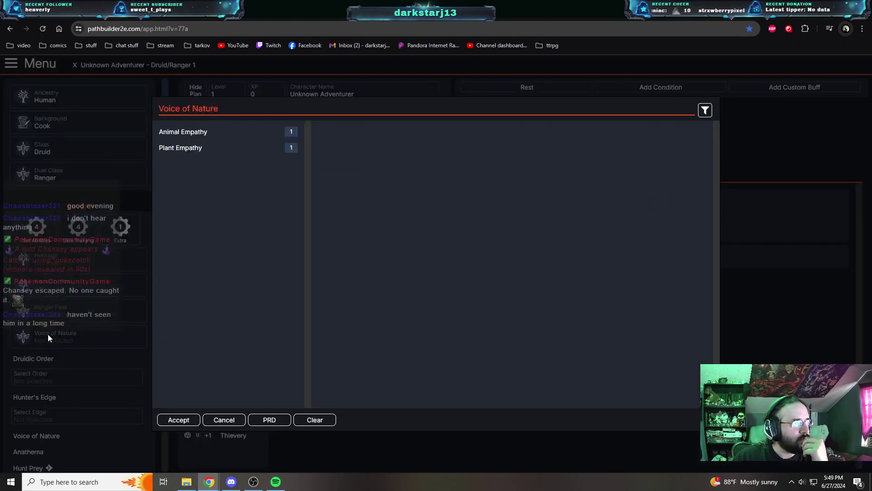
left_click(183, 135)
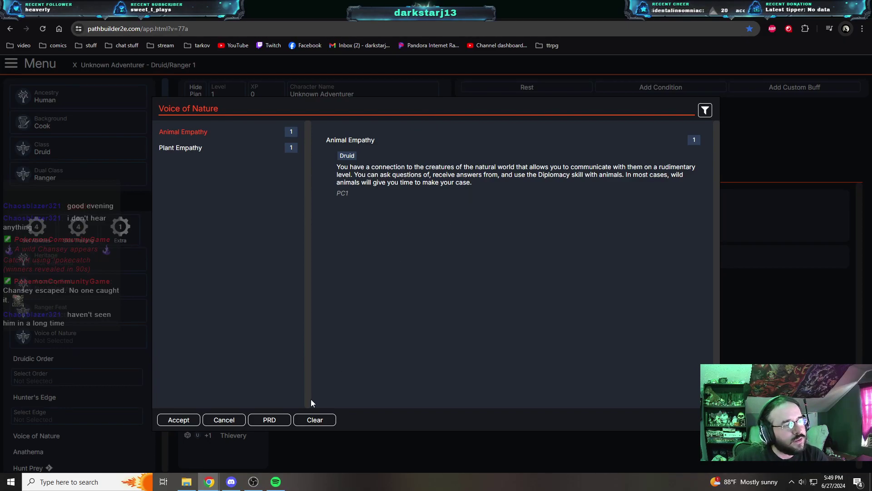
left_click(229, 420)
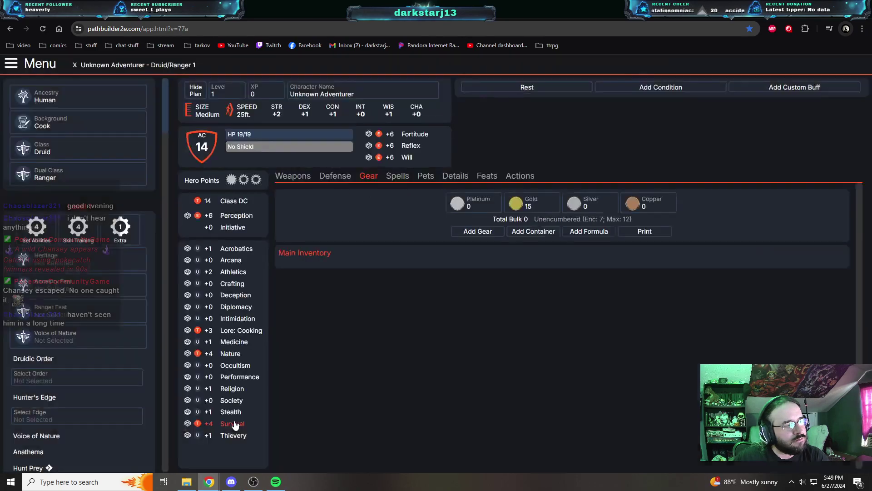
Change the character's primary class to Ranger.
left_click(74, 151)
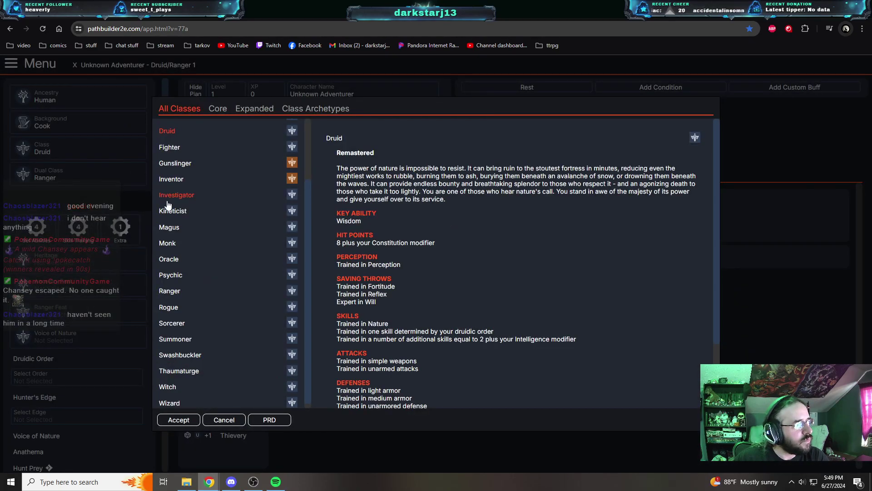
left_click(175, 292)
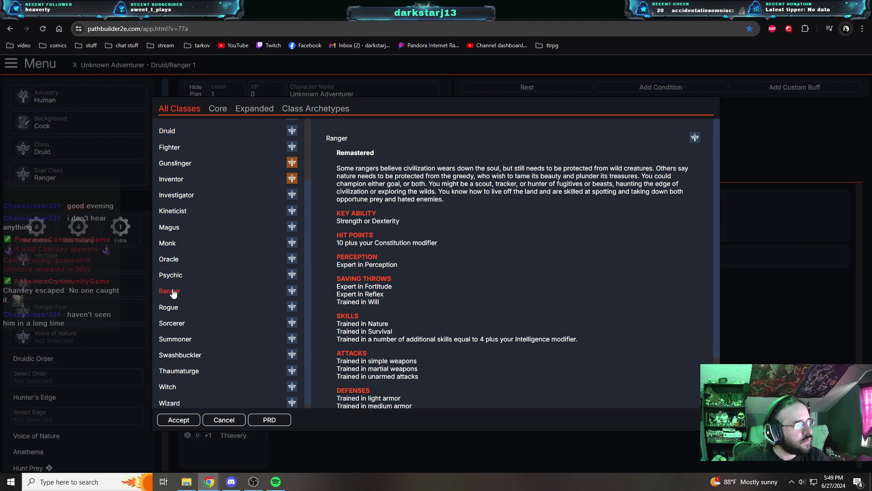
left_click(188, 420)
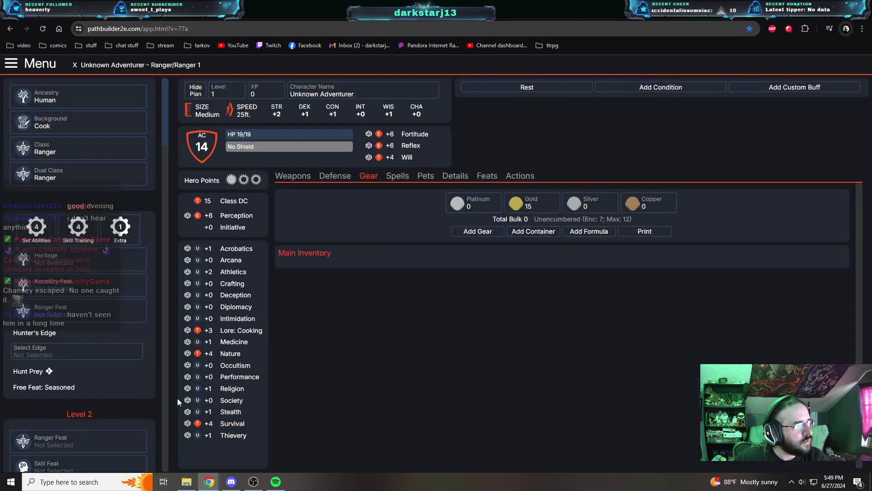
Read the Skilled Human and Versatile Human heritages and check the character's defenses, leaving the heritage unselected.
left_click(57, 266)
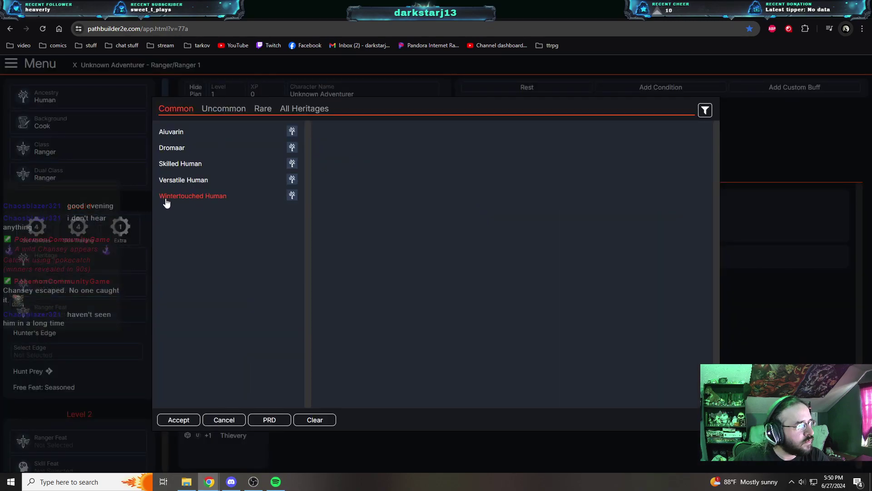
left_click(177, 165)
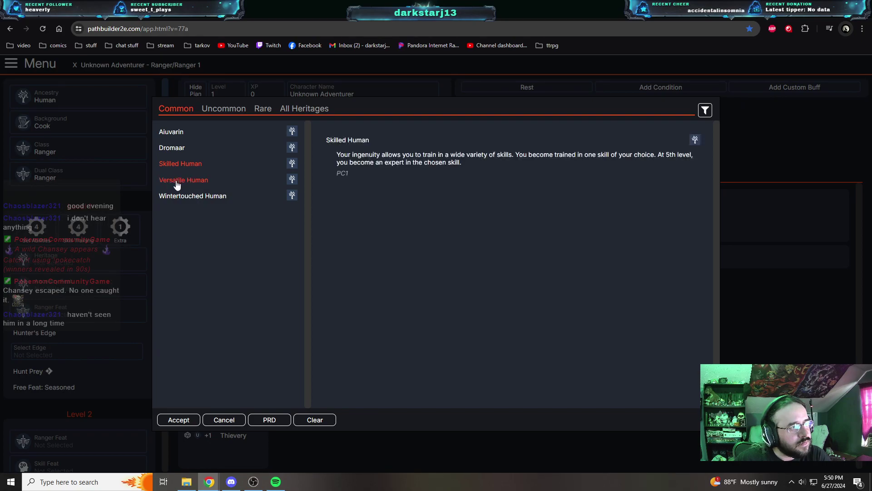
left_click(177, 181)
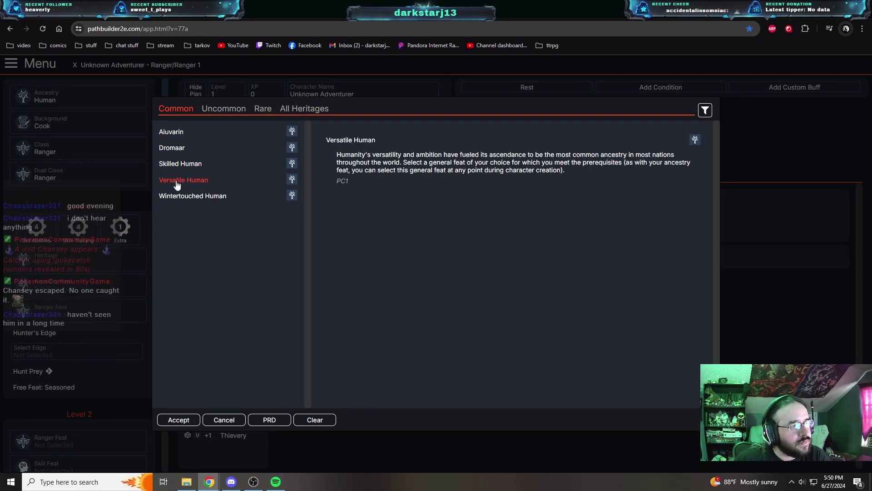
left_click(331, 419)
left_click(403, 177)
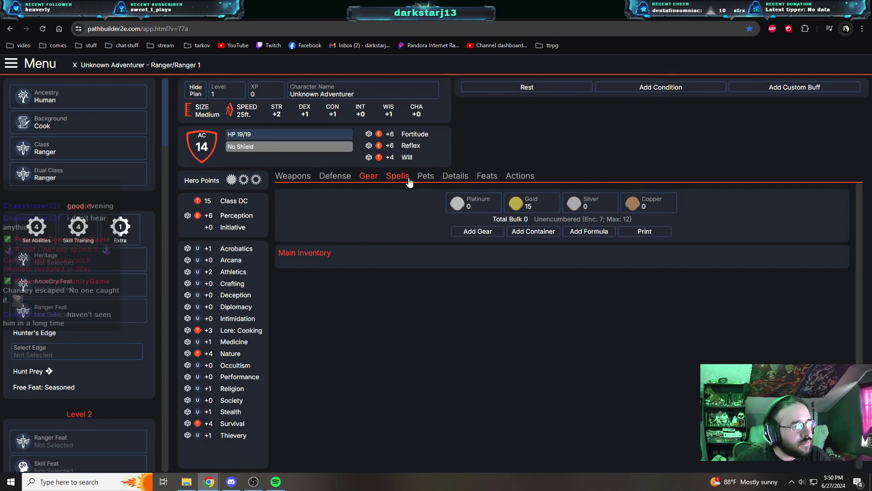
left_click(332, 179)
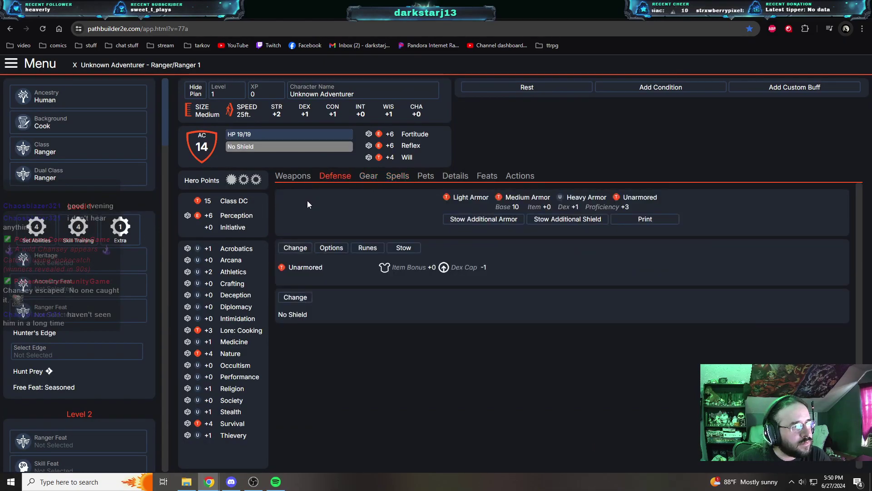
left_click(39, 258)
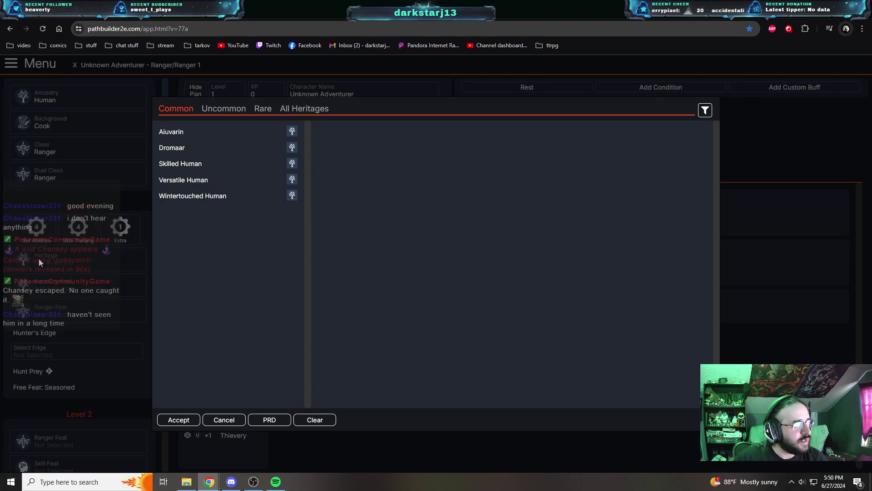
left_click(310, 420)
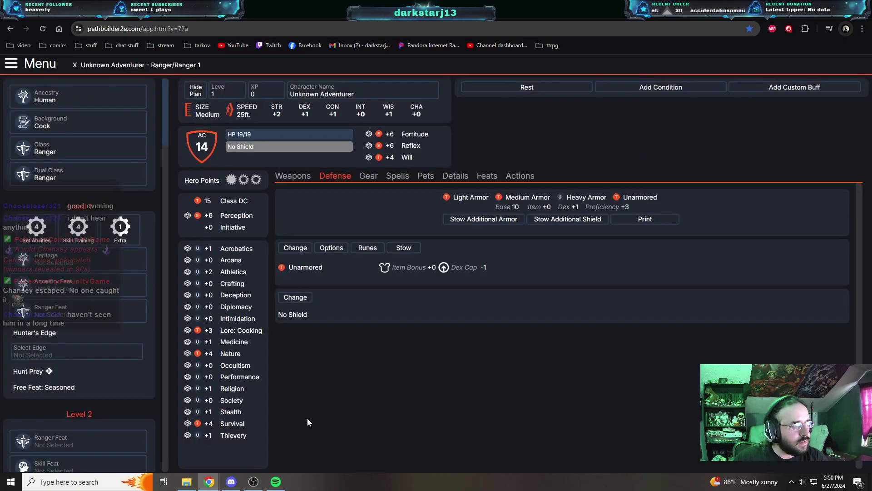
Look through the human ancestry feats, reading Natural Skill and Cooperative Nature, without choosing one.
left_click(25, 285)
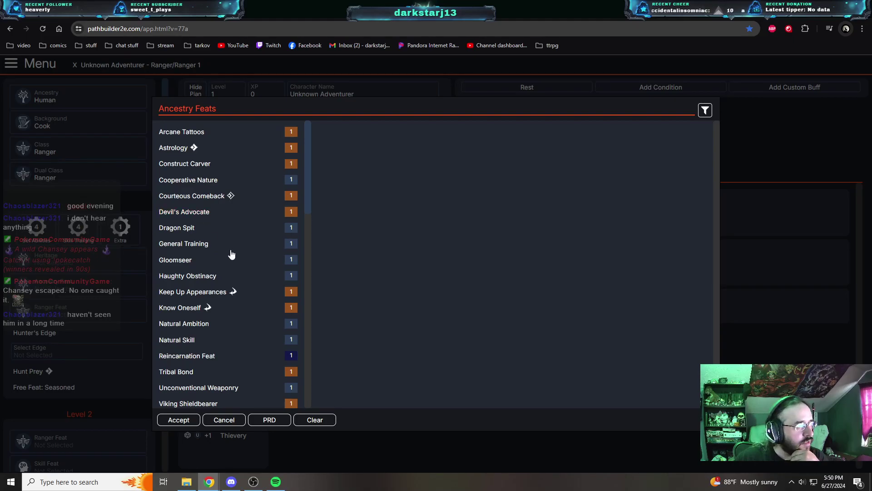
scroll(245, 263, "down", 1)
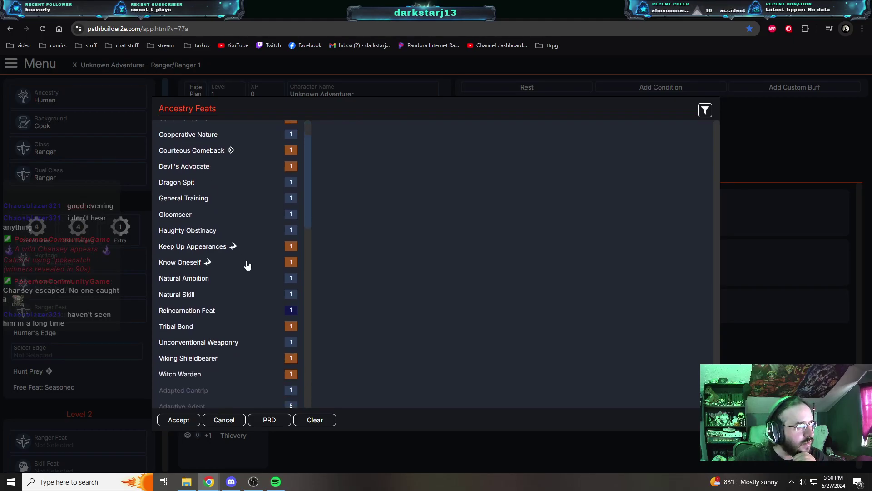
left_click(182, 302)
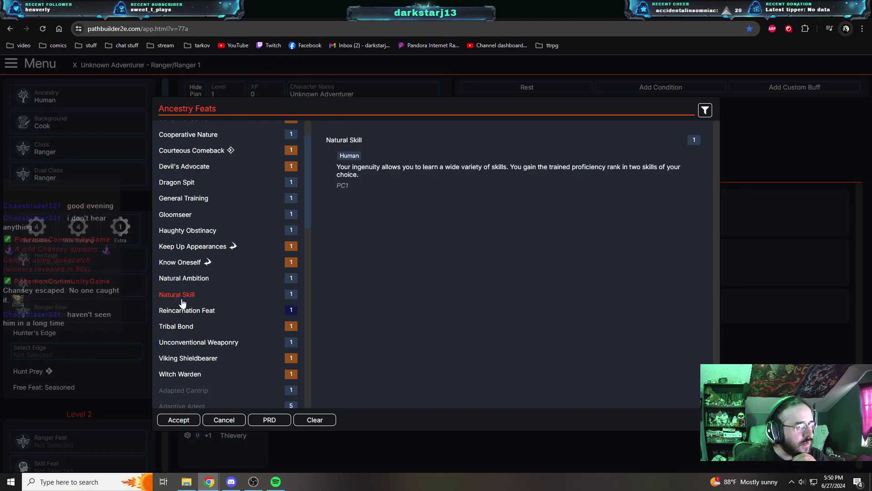
scroll(200, 302, "down", 1)
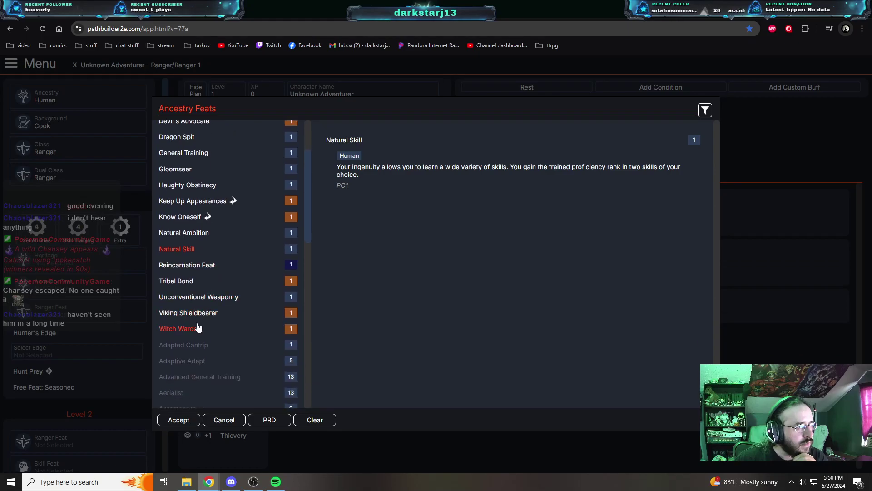
scroll(193, 313, "up", 2)
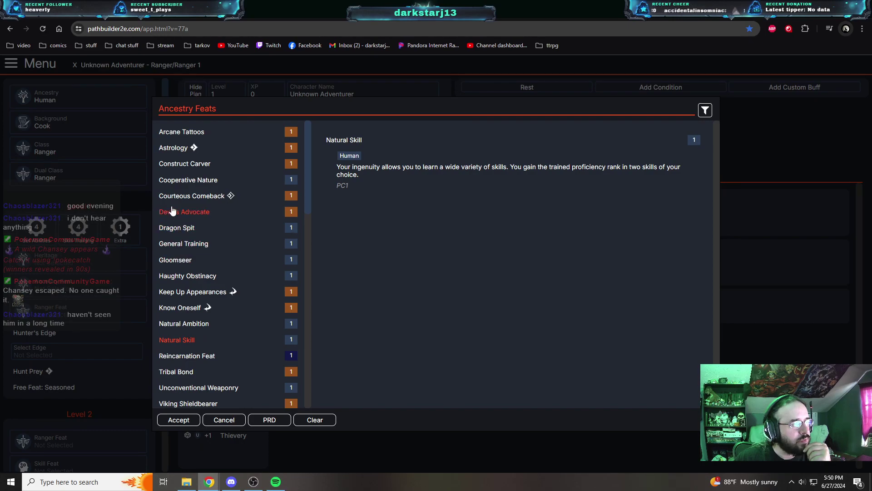
left_click(175, 186)
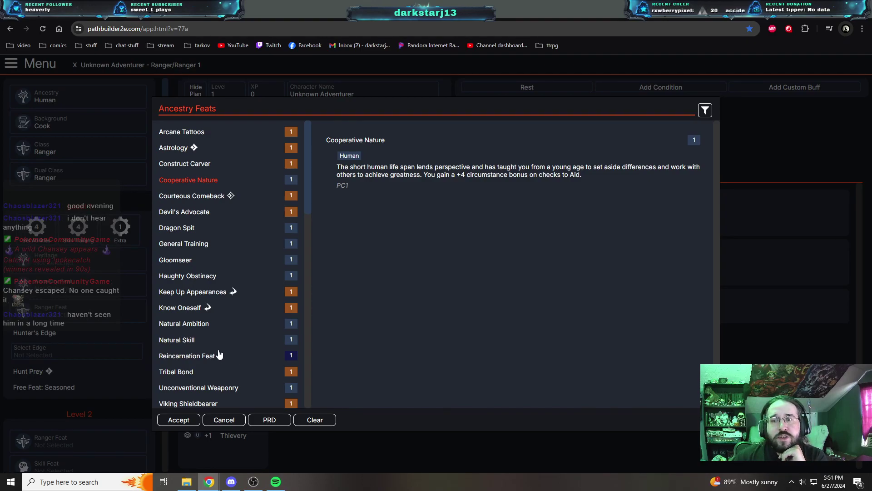
left_click(314, 421)
Change the character's dual class to Druid.
left_click(85, 176)
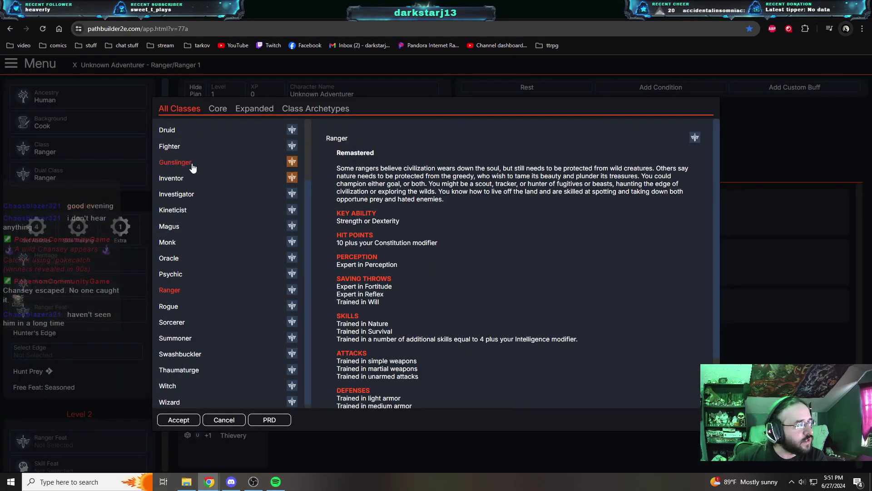
left_click(174, 132)
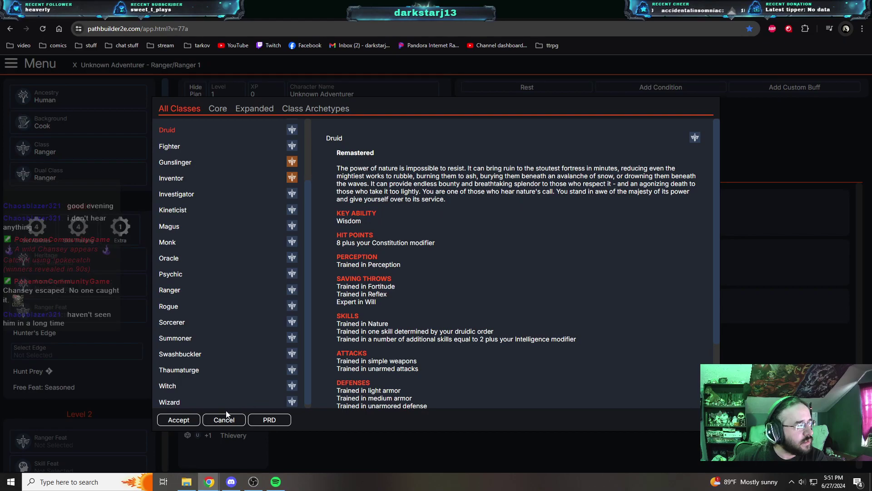
left_click(184, 421)
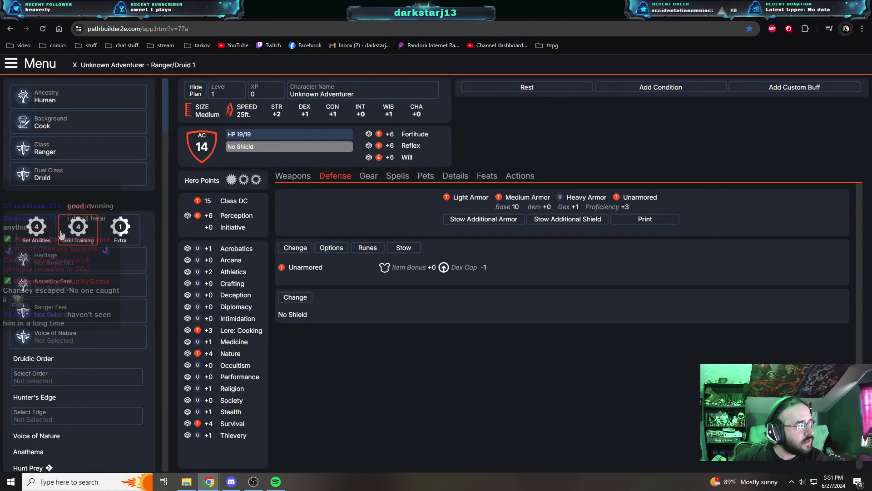
Choose Animal Empathy as the druid's Voice of Nature feat.
left_click(53, 336)
left_click(189, 134)
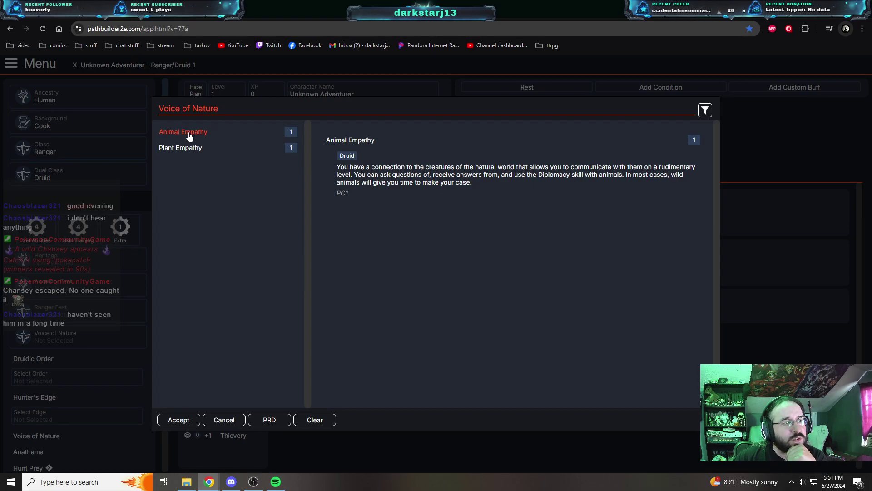
left_click(179, 420)
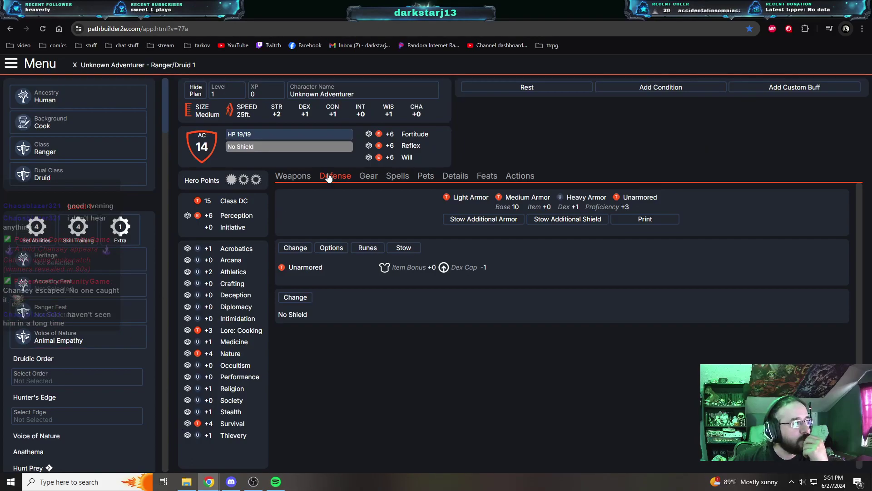
Pick Foraging Friends from the primal list for the druid's first rank 1 spell slot.
left_click(402, 178)
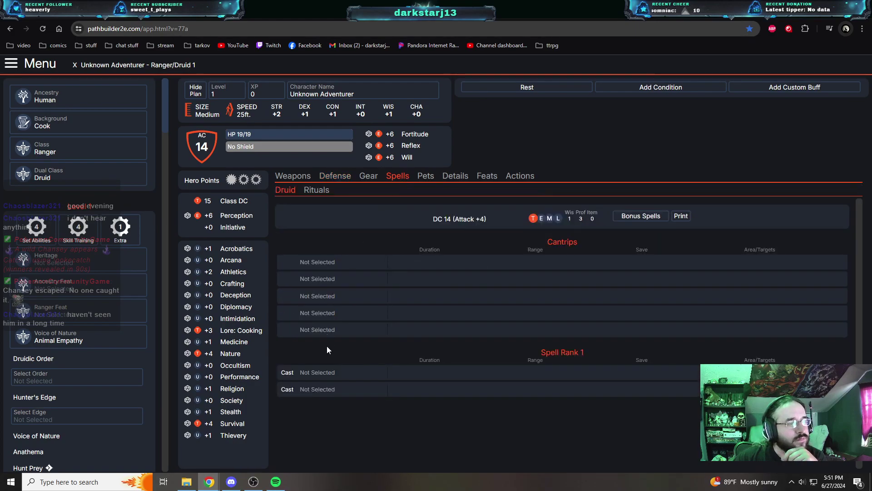
left_click(323, 372)
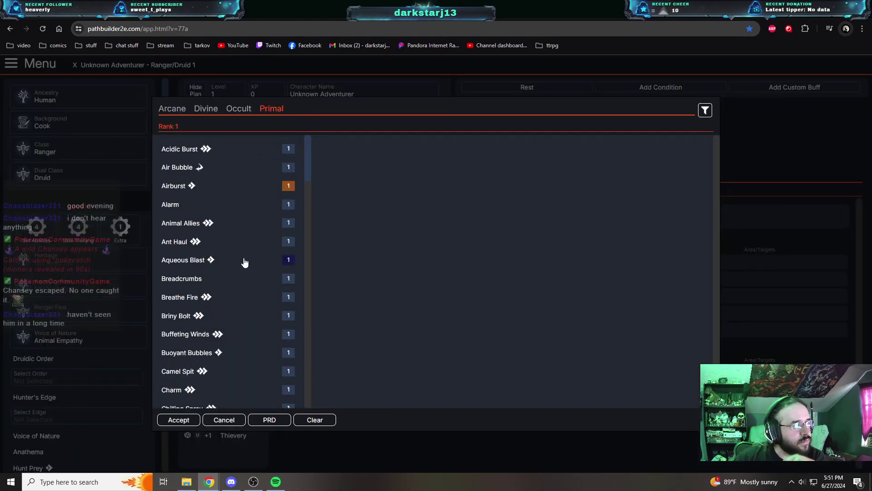
scroll(245, 263, "down", 3)
scroll(245, 263, "down", 3)
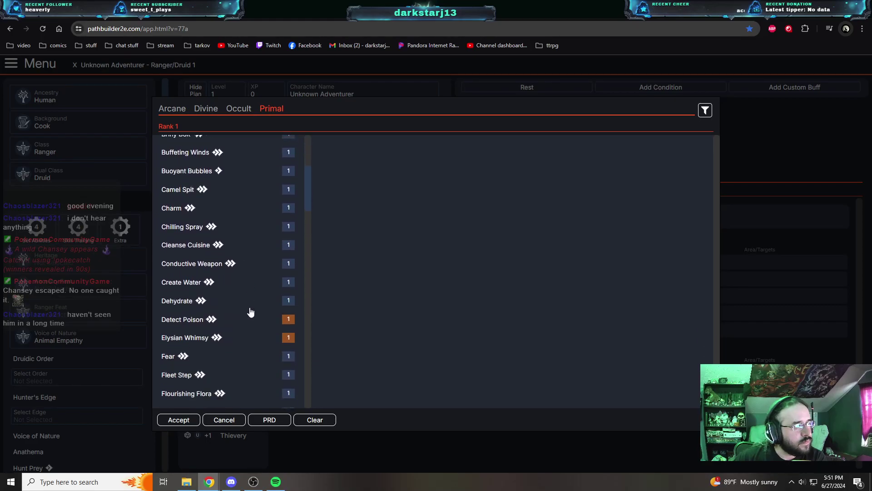
scroll(251, 313, "down", 3)
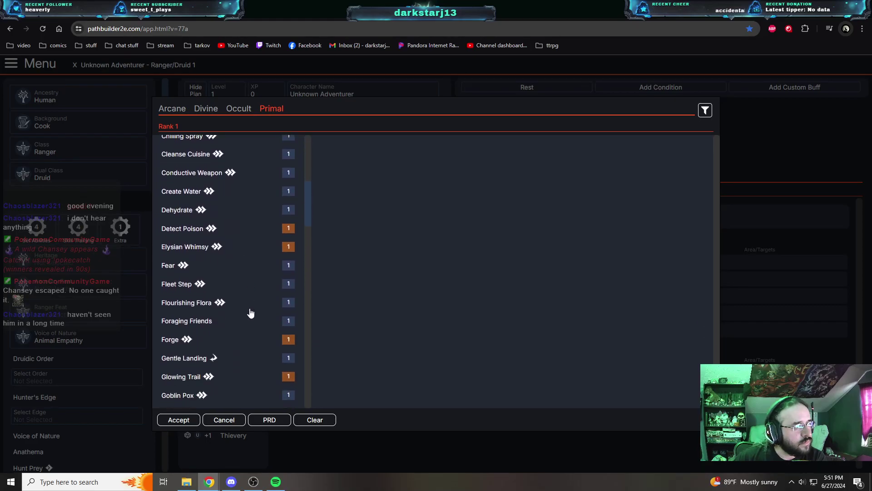
left_click(209, 325)
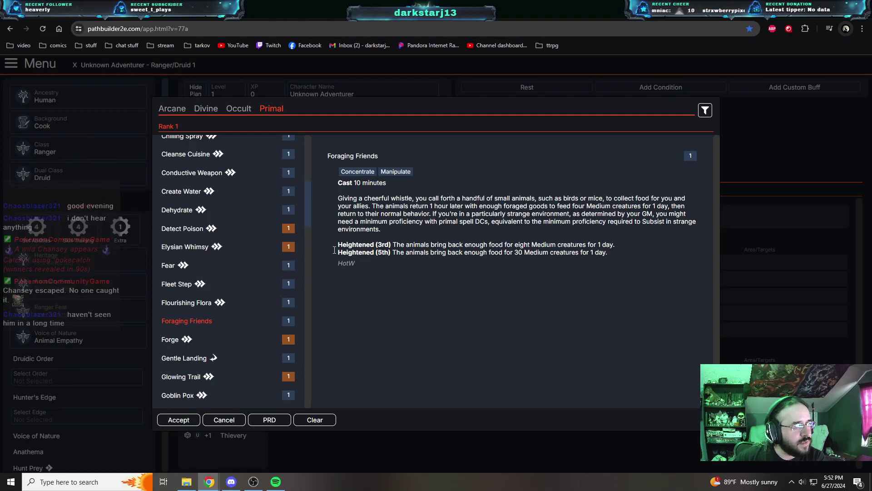
Review the rest of the rank 1 primal spells and accept Foraging Friends for the druid's first slot.
scroll(250, 300, "down", 1)
scroll(250, 300, "down", 2)
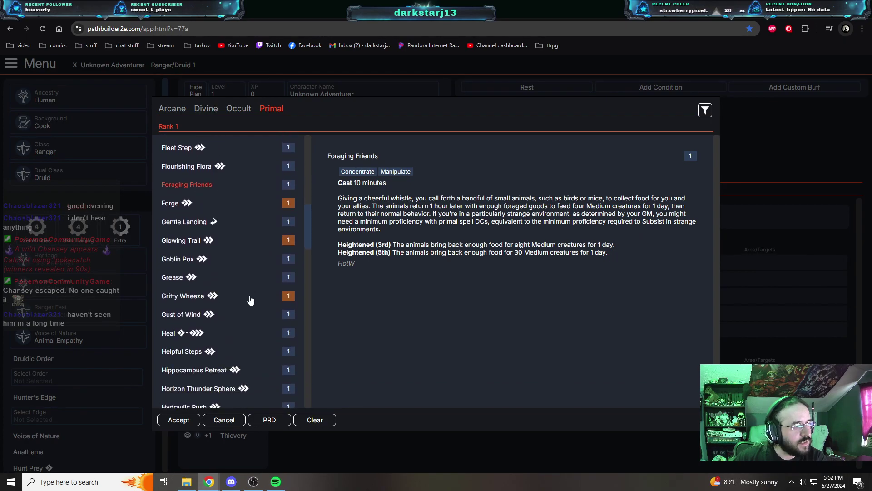
scroll(250, 300, "down", 3)
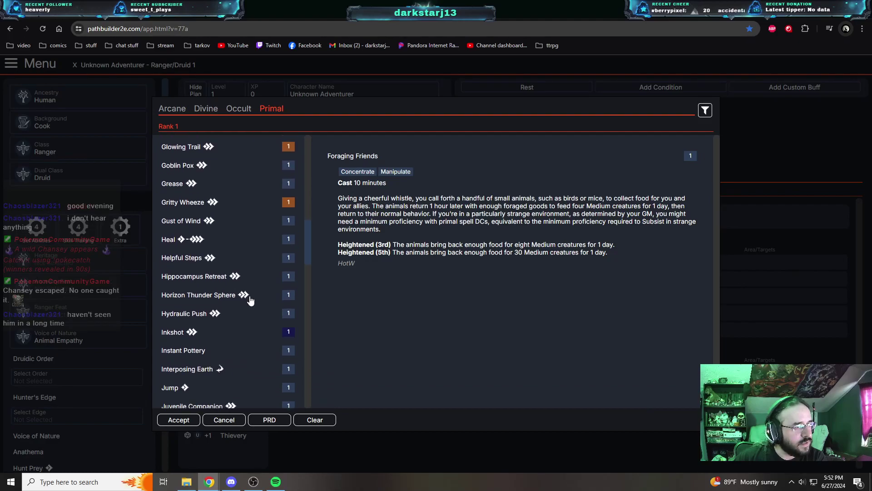
scroll(249, 300, "down", 2)
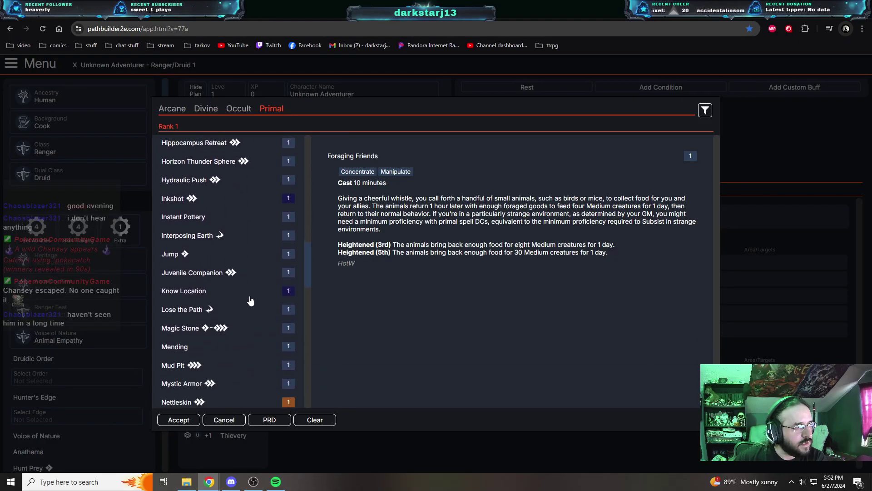
scroll(249, 300, "down", 1)
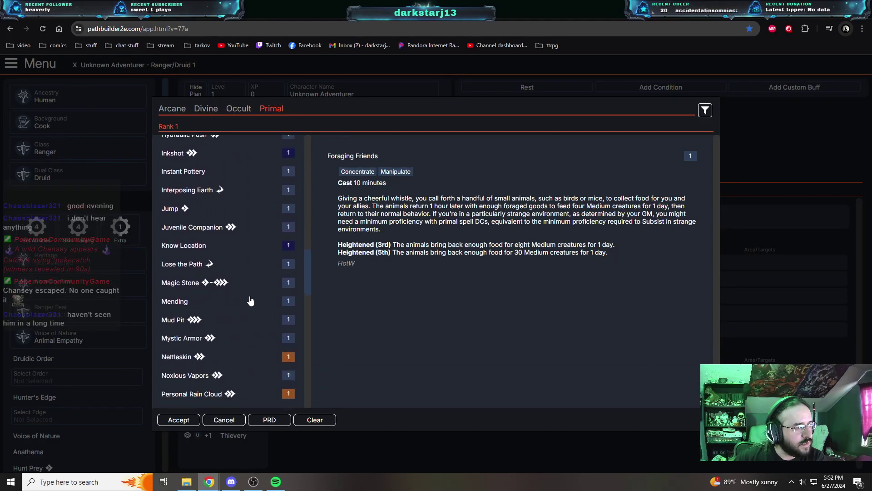
scroll(248, 328, "down", 2)
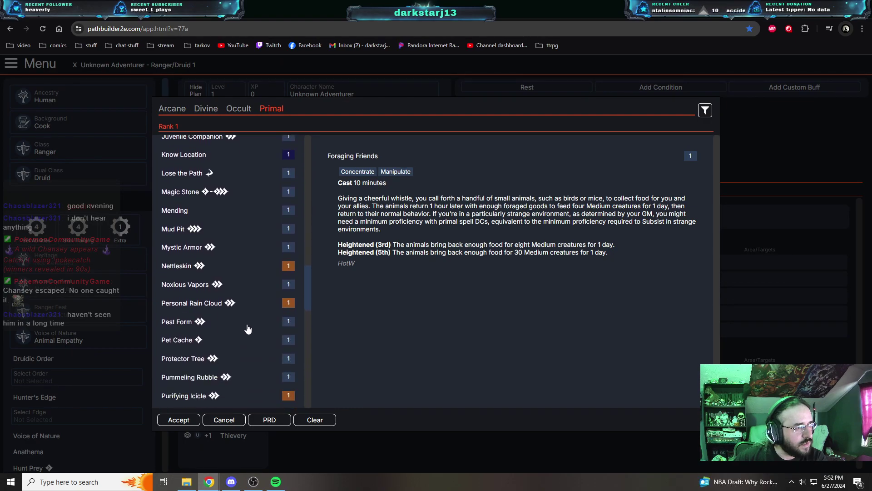
scroll(248, 328, "down", 2)
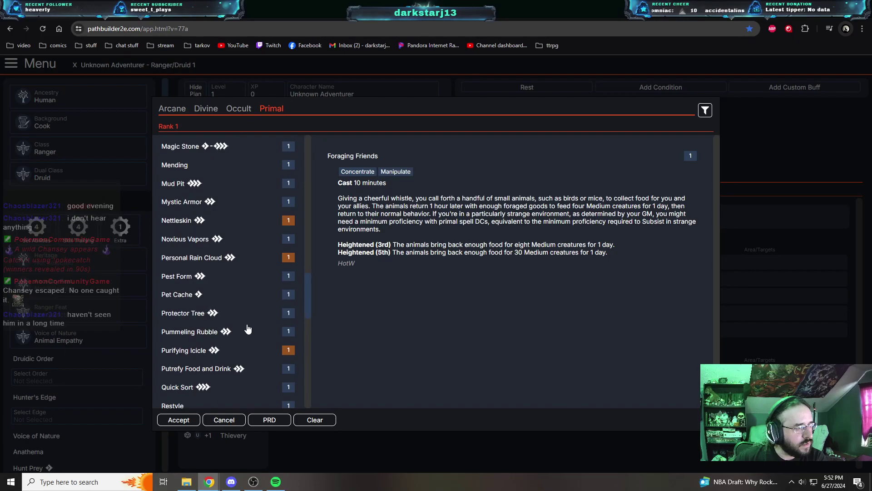
scroll(248, 328, "down", 1)
scroll(248, 328, "down", 1)
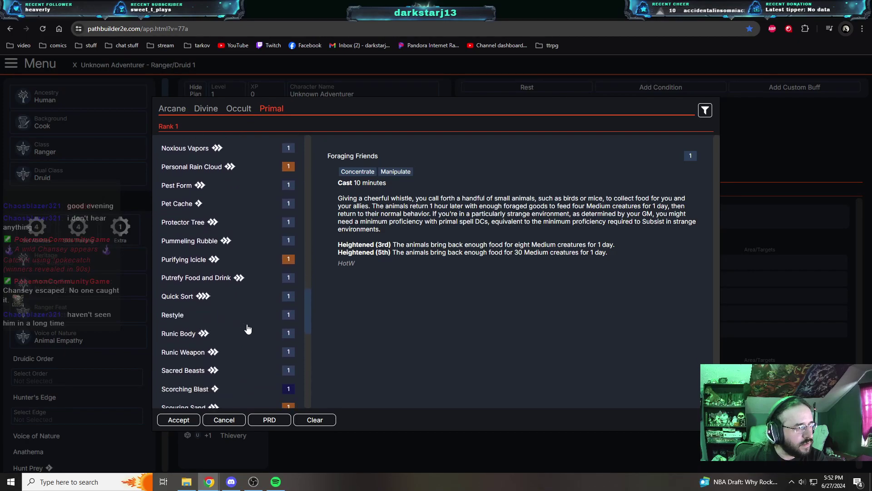
scroll(247, 324, "down", 2)
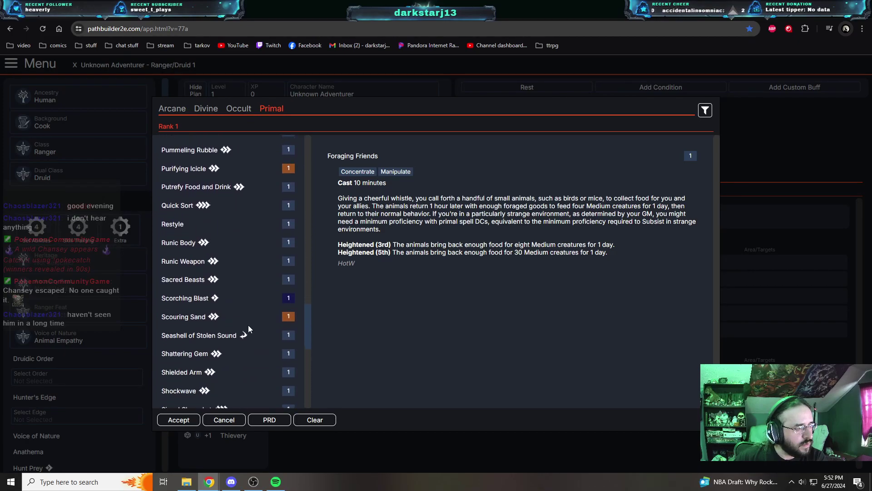
scroll(249, 322, "down", 1)
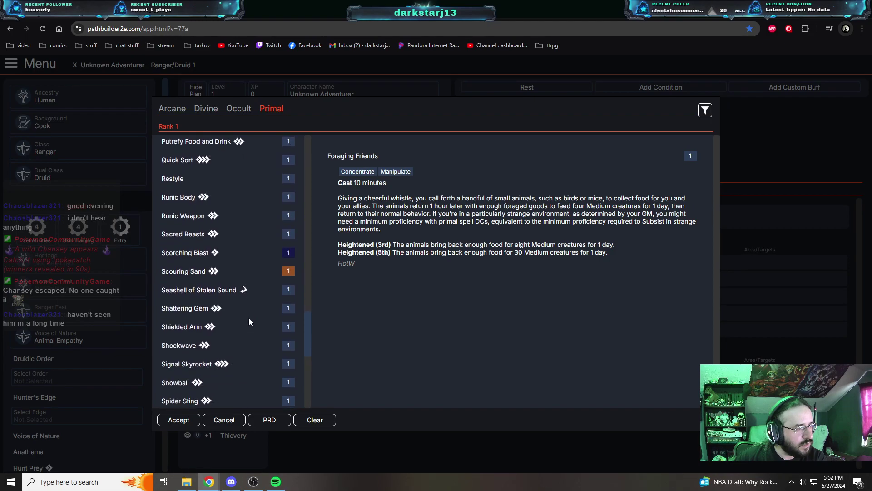
scroll(249, 322, "down", 1)
scroll(247, 334, "down", 1)
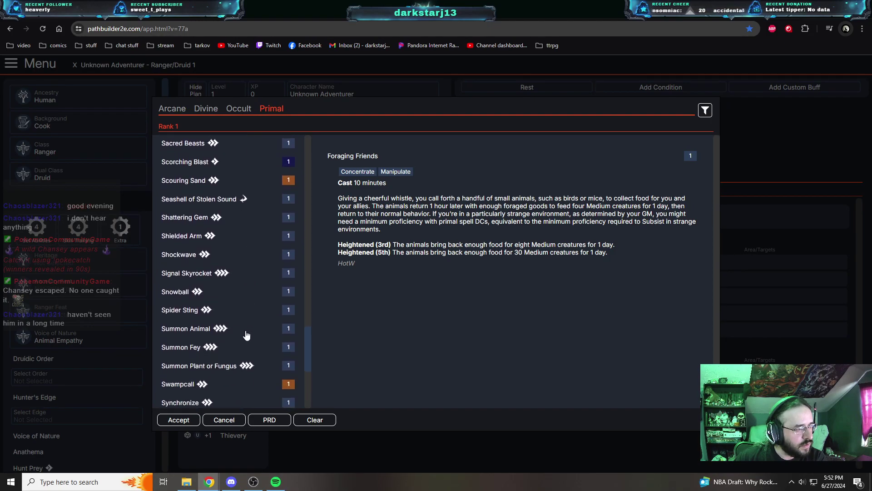
scroll(247, 335, "down", 1)
scroll(247, 336, "down", 3)
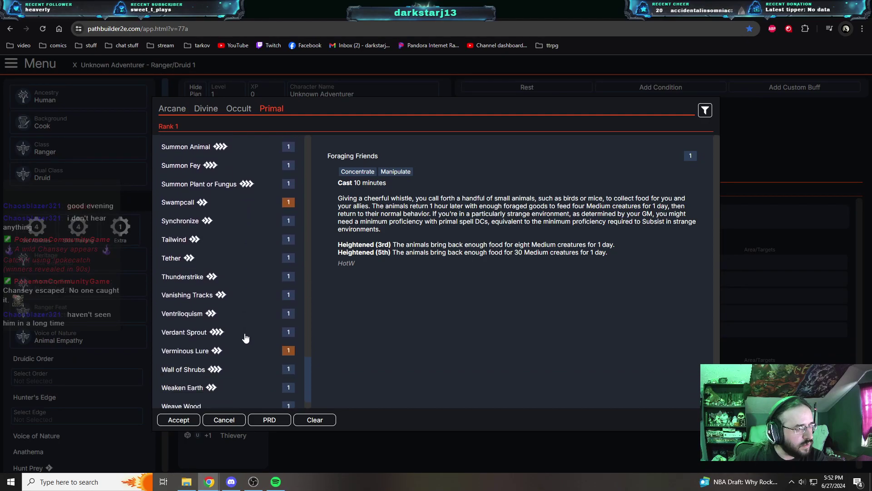
scroll(245, 337, "down", 1)
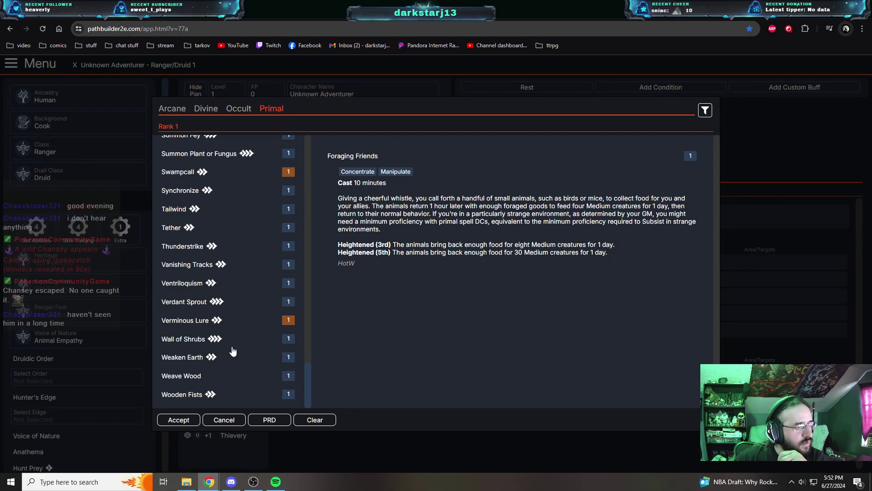
scroll(233, 351, "up", 3)
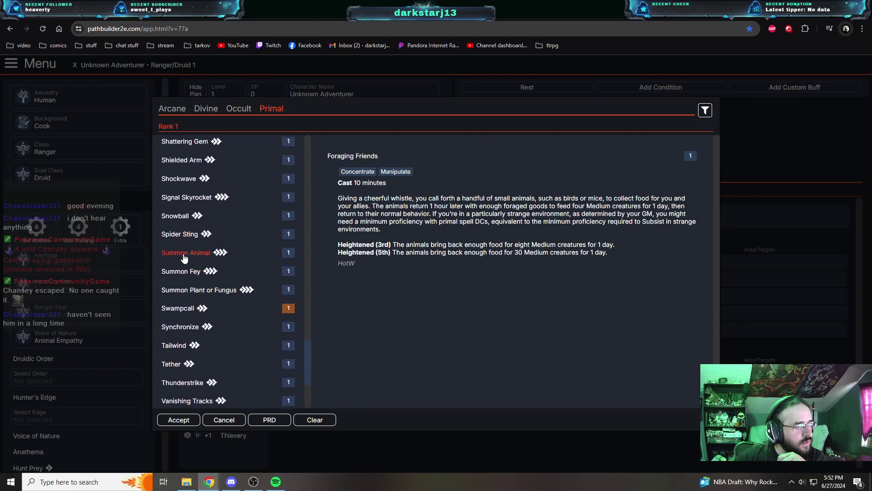
left_click(178, 420)
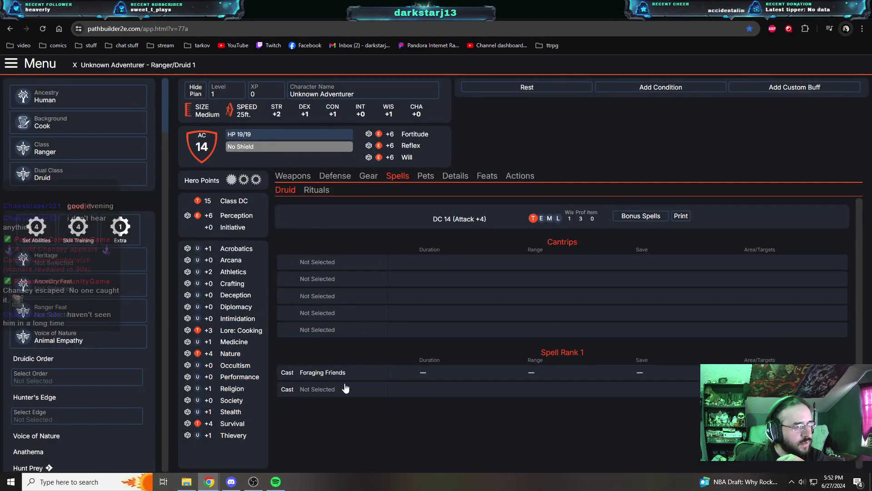
Read the Summon Animal spell for the druid's second rank 1 slot, leaving that slot empty.
left_click(321, 391)
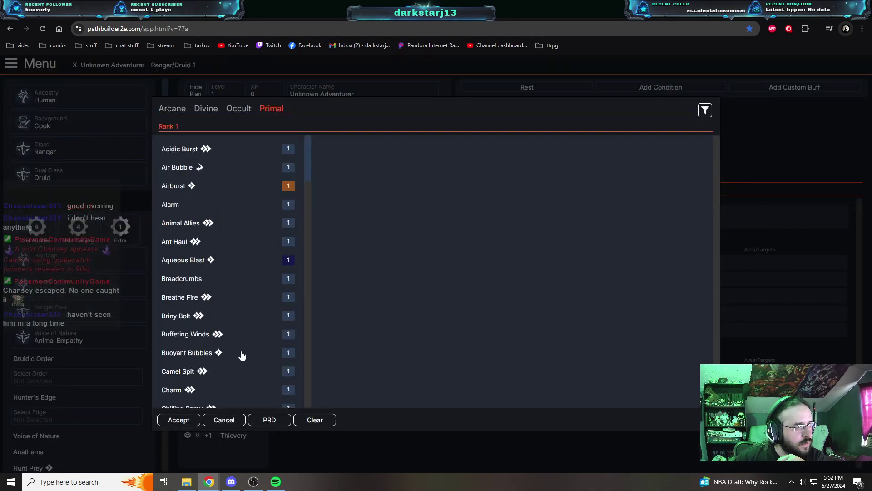
scroll(242, 356, "down", 20)
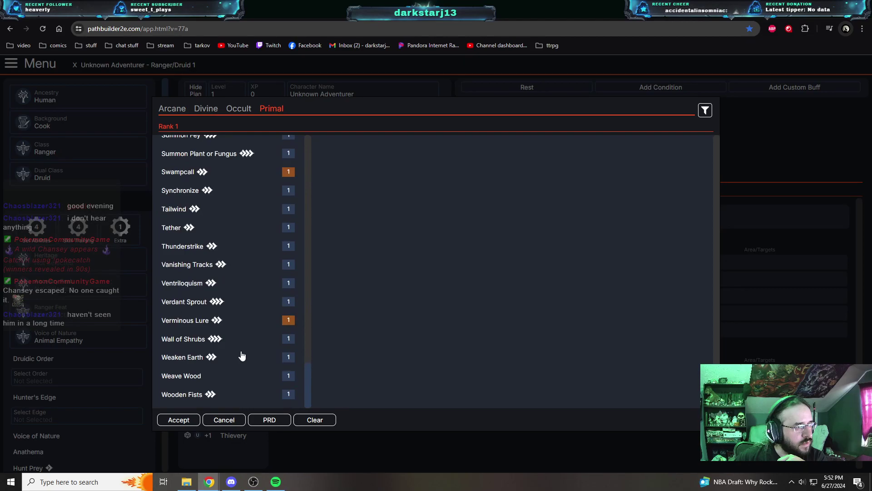
scroll(242, 355, "up", 5)
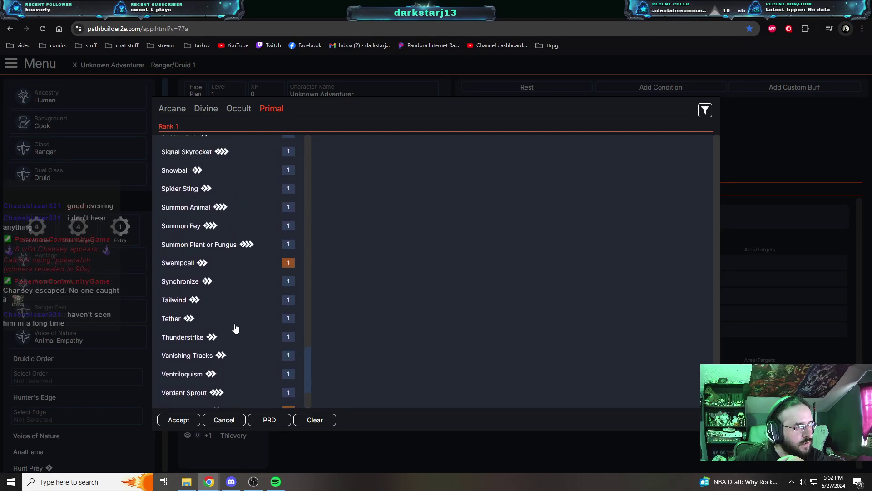
scroll(234, 326, "up", 1)
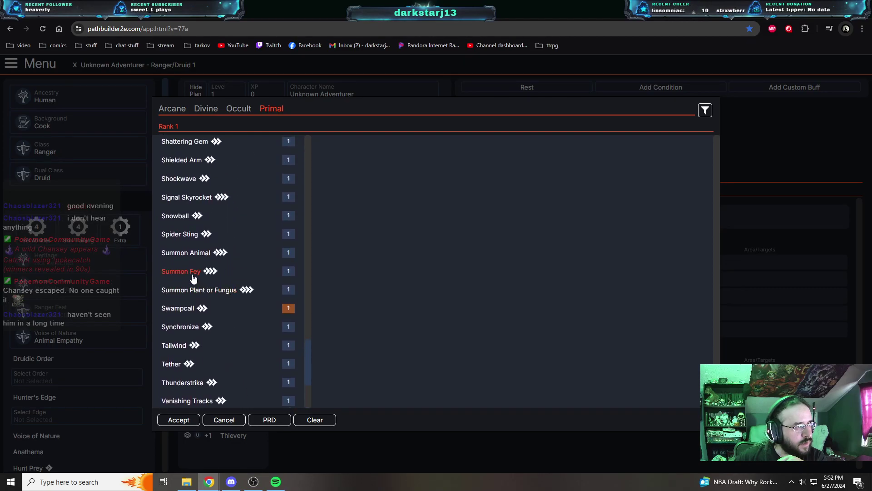
left_click(182, 256)
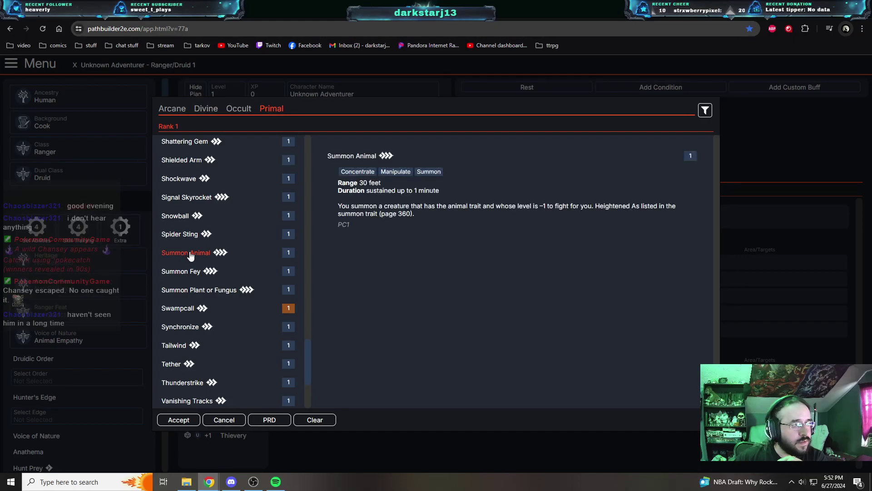
scroll(189, 256, "up", 1)
scroll(190, 256, "up", 5)
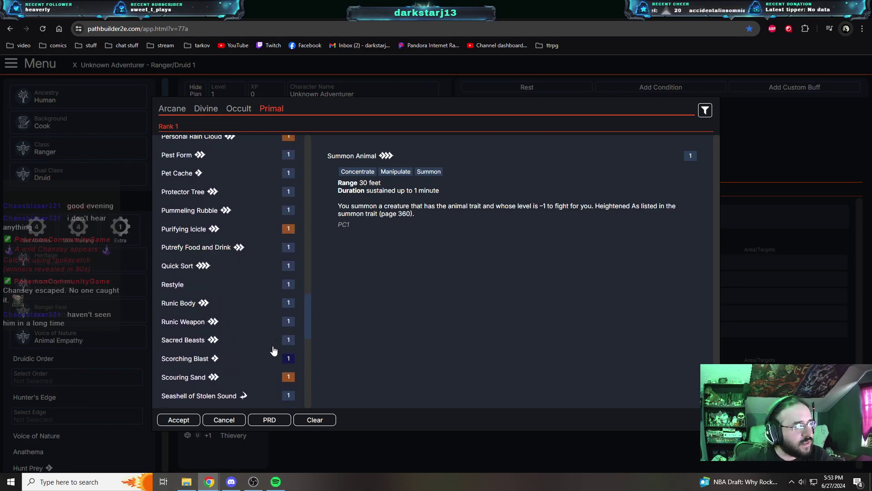
left_click(310, 420)
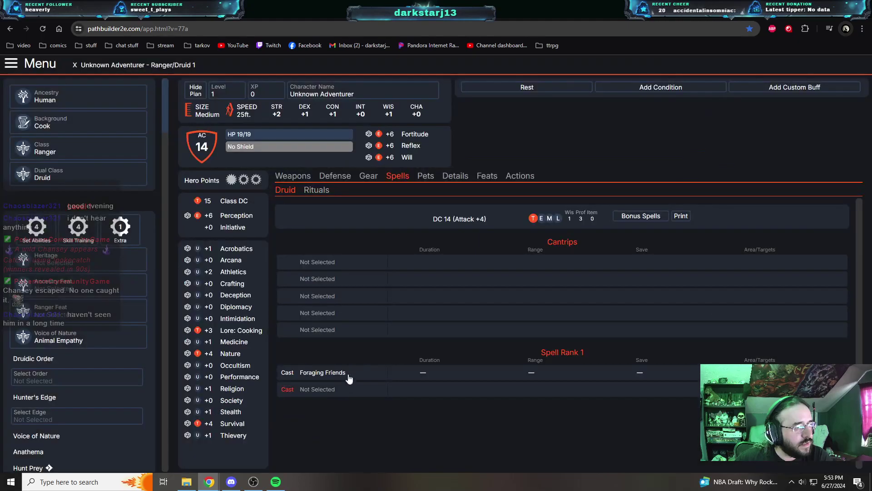
Choose Tame as the druid's first cantrip.
left_click(318, 262)
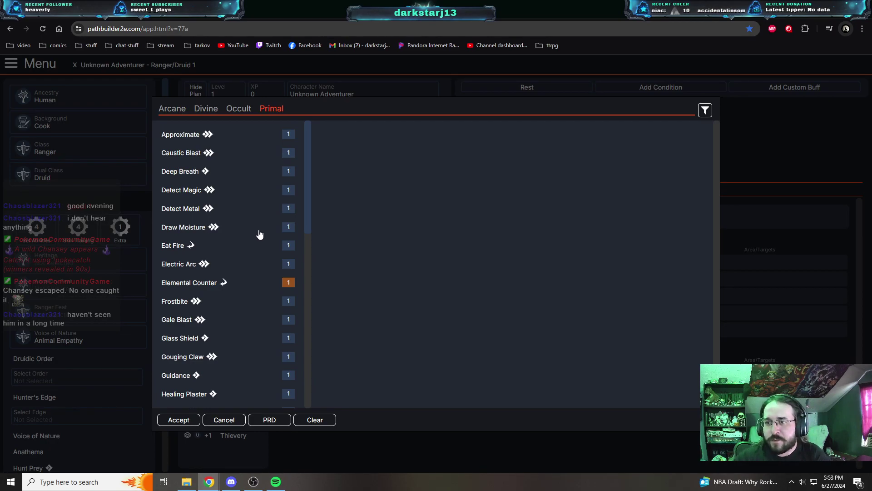
scroll(249, 247, "down", 1)
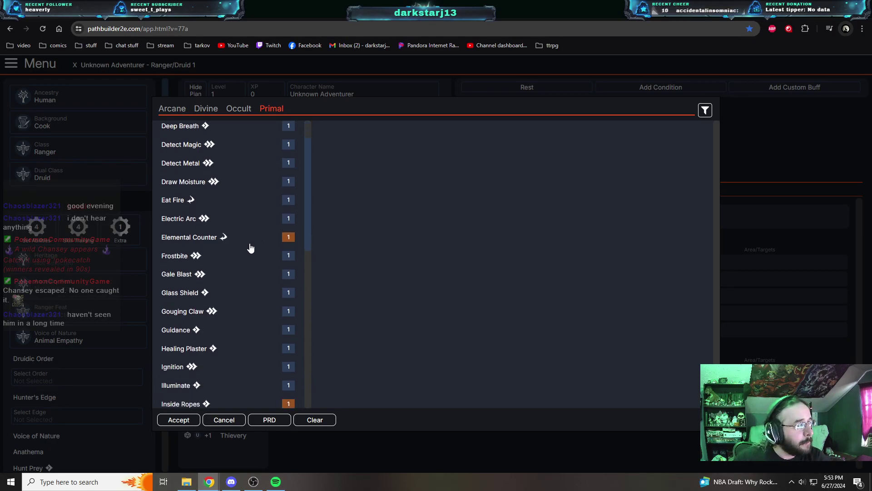
scroll(242, 287, "down", 2)
scroll(244, 297, "down", 3)
scroll(244, 298, "down", 3)
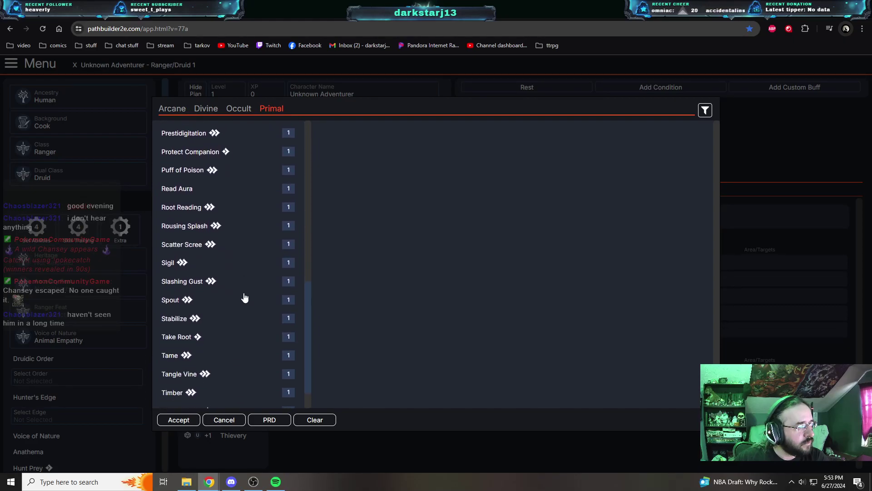
scroll(244, 297, "down", 1)
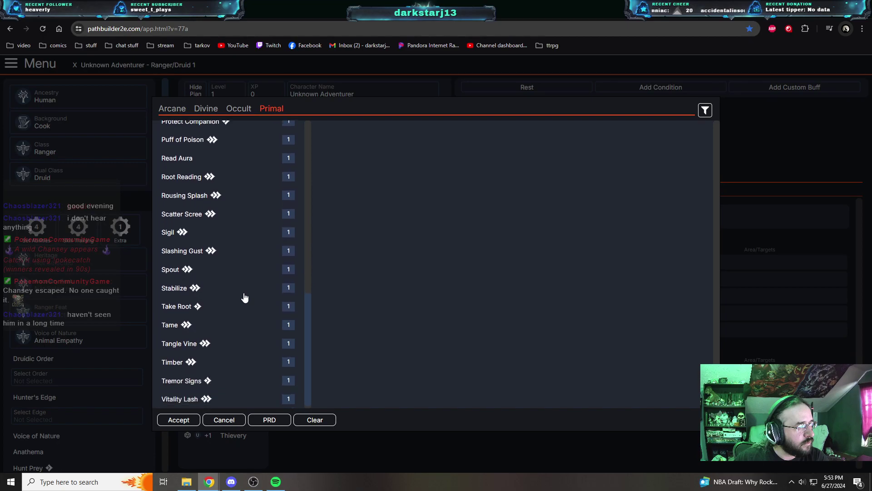
left_click(171, 324)
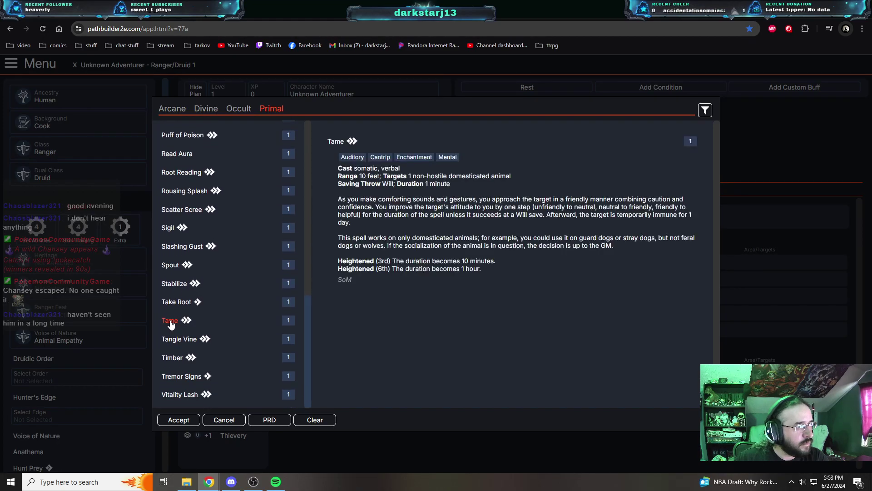
left_click(175, 419)
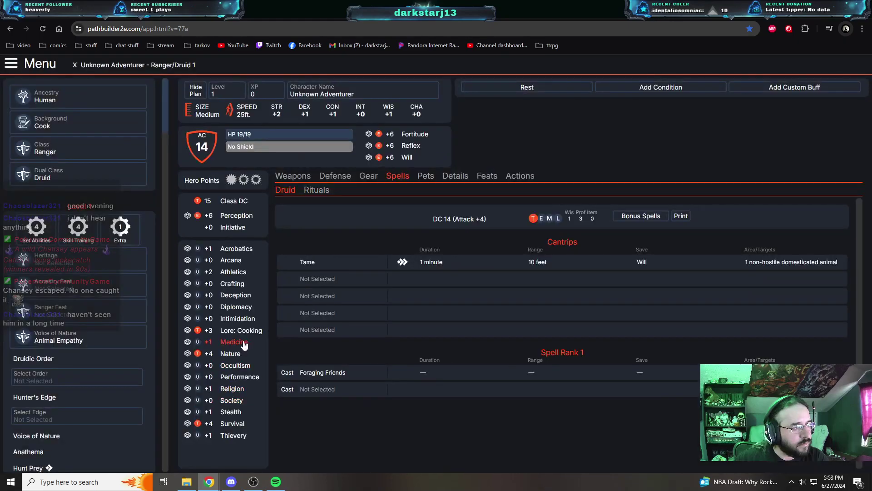
Read the Cook background's description, keeping Cook selected, and the details of its free Seasoned feat.
left_click(52, 133)
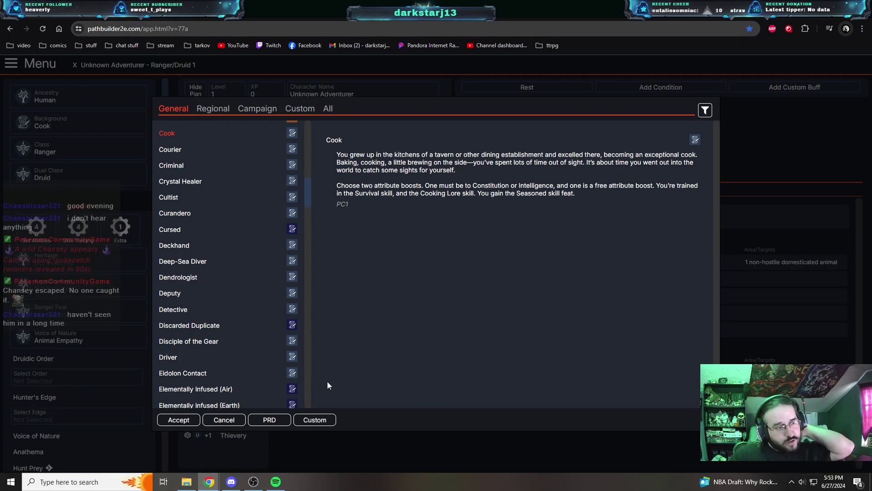
left_click(184, 421)
scroll(137, 390, "down", 2)
scroll(137, 386, "down", 3)
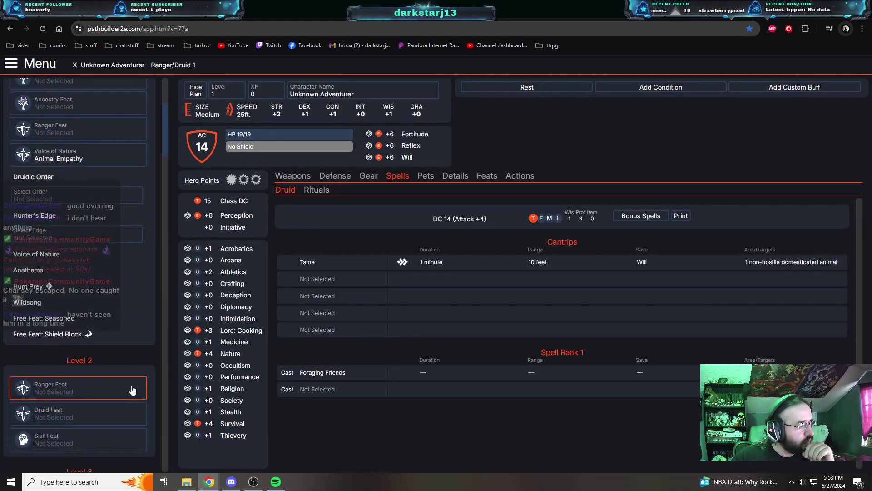
left_click(44, 320)
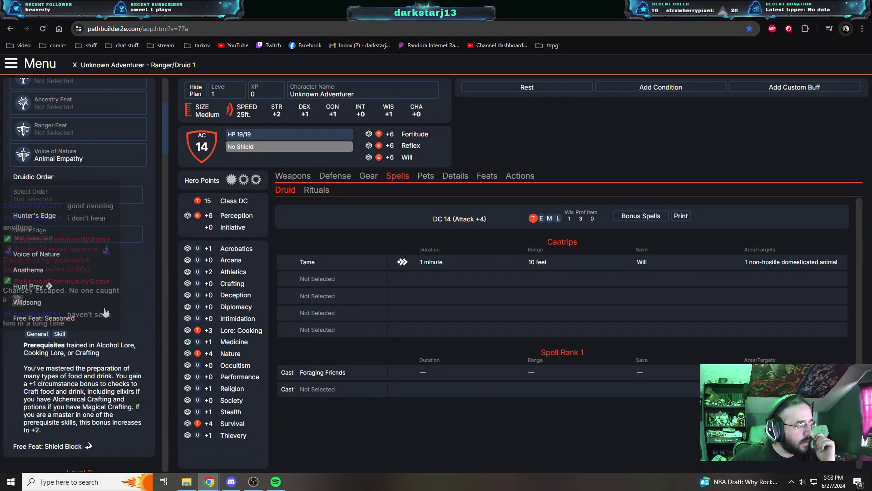
Set the second ancestry boost to Constitution and the second class boost to Wisdom in the starting ability boosts.
scroll(127, 311, "down", 1)
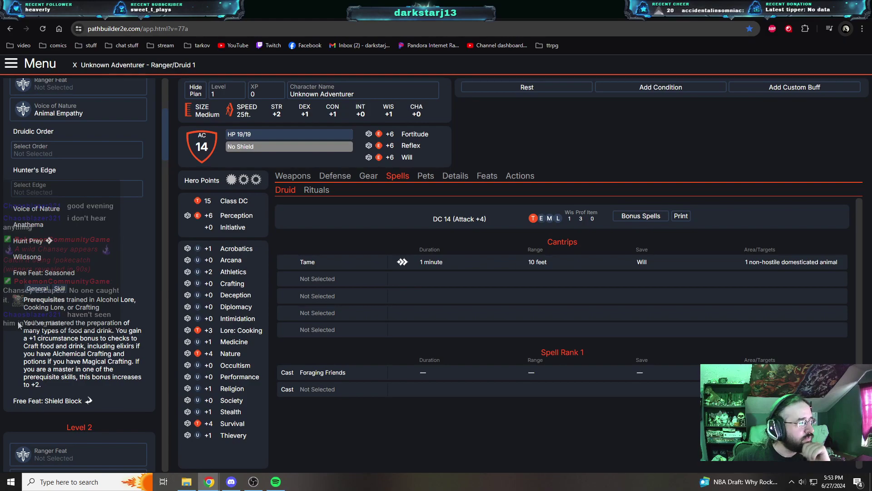
scroll(19, 324, "up", 5)
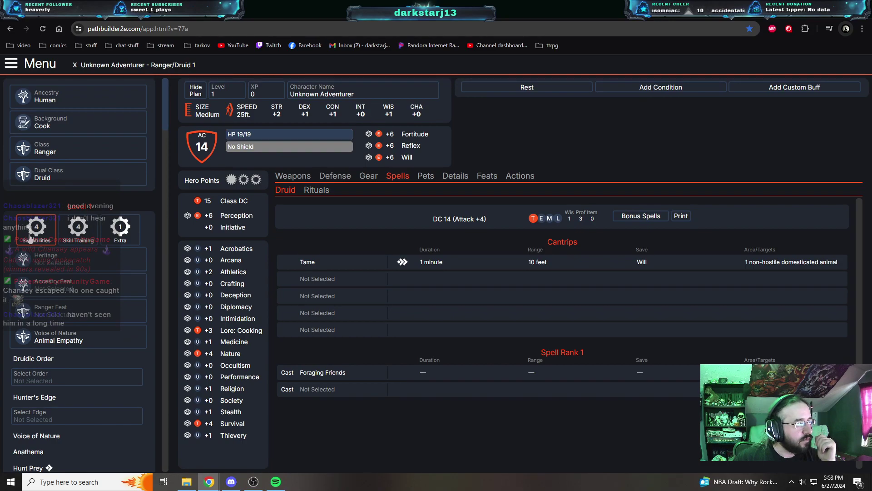
left_click(30, 236)
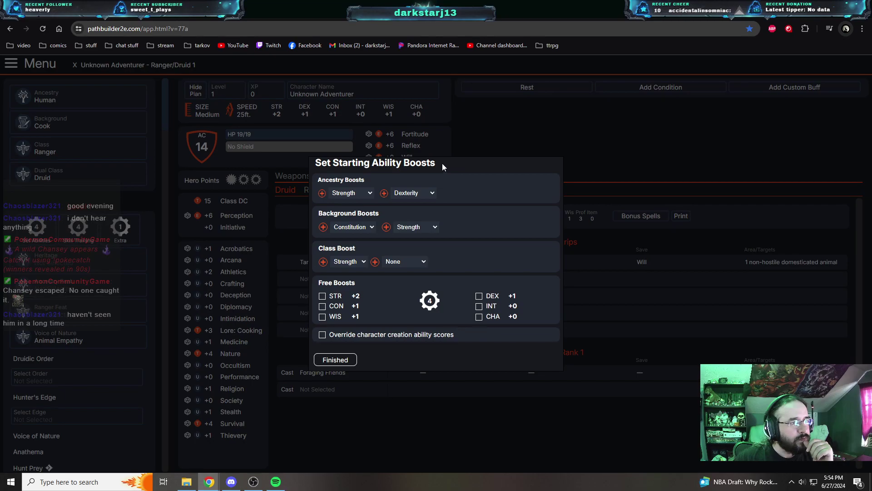
left_click(433, 193)
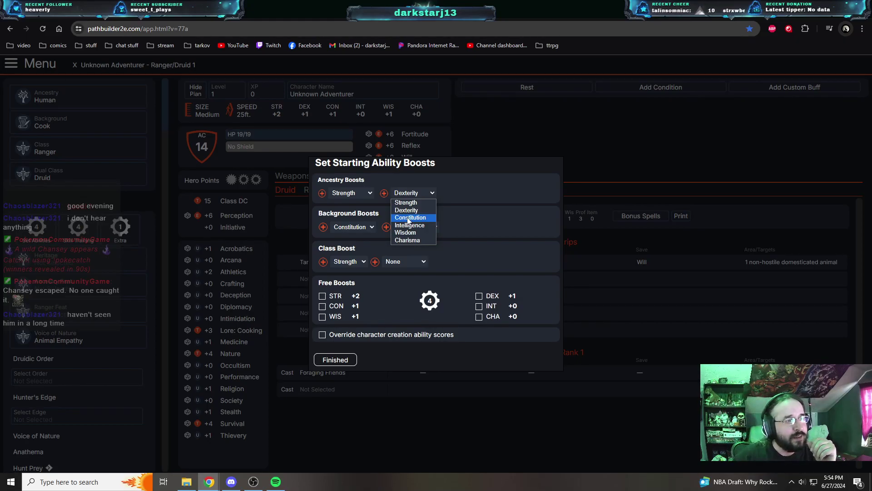
left_click(408, 218)
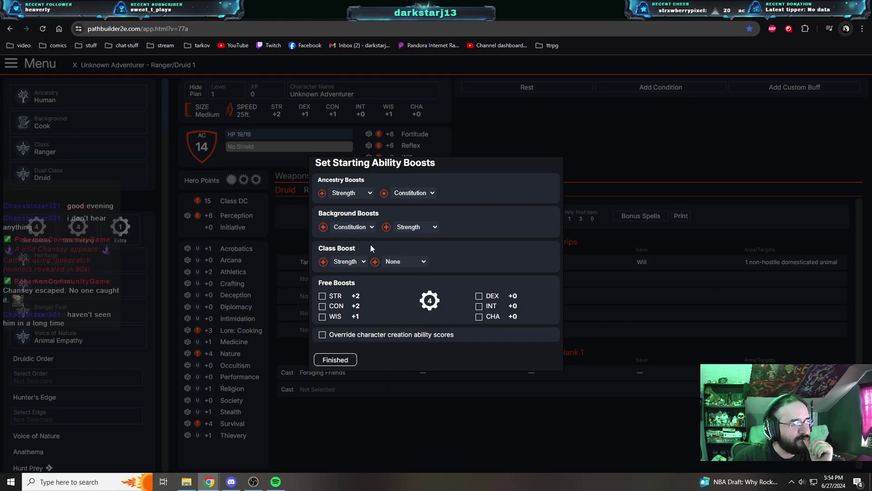
left_click(422, 263)
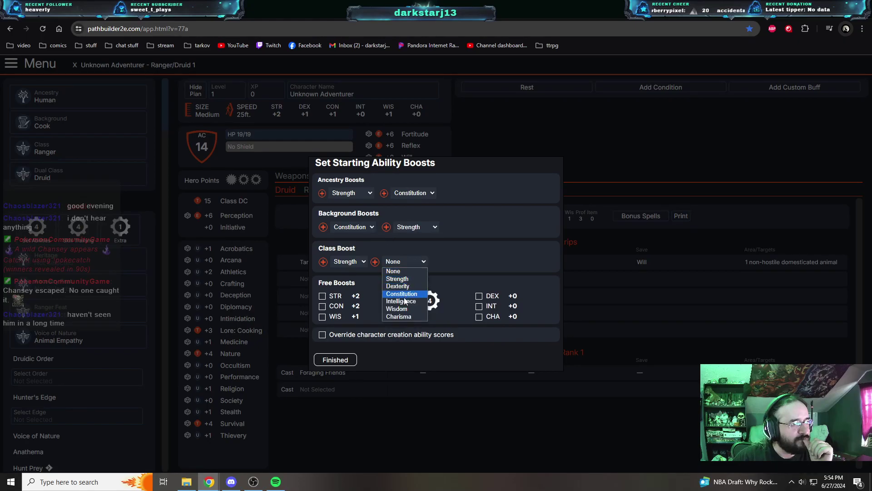
left_click(399, 310)
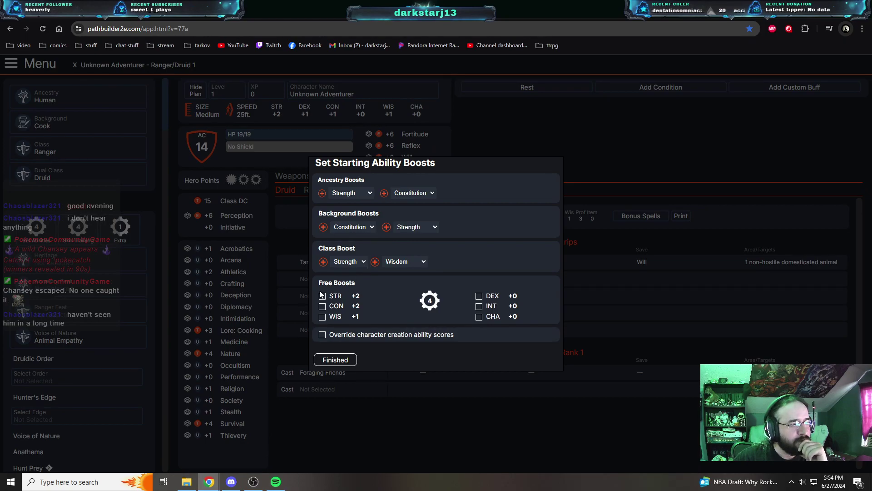
Try Dexterity as the first class boost and reselect Strength, keeping Strength as the second background boost.
left_click(363, 263)
left_click(355, 279)
left_click(362, 262)
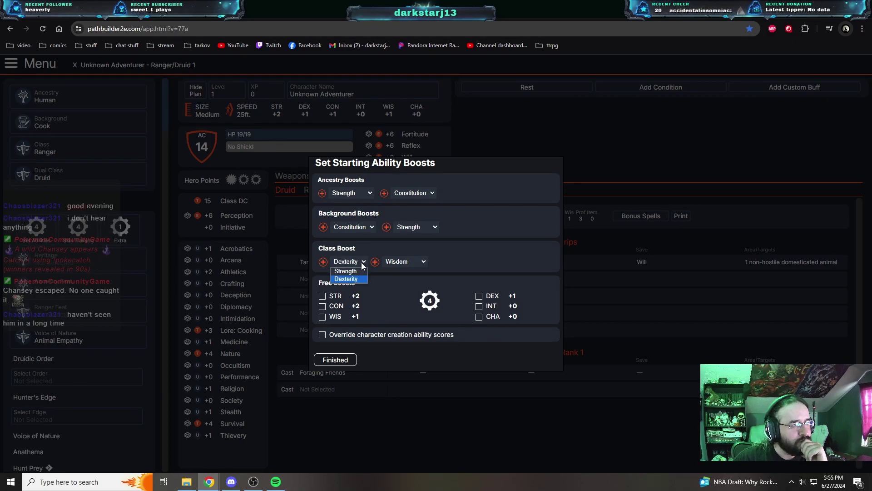
left_click(359, 270)
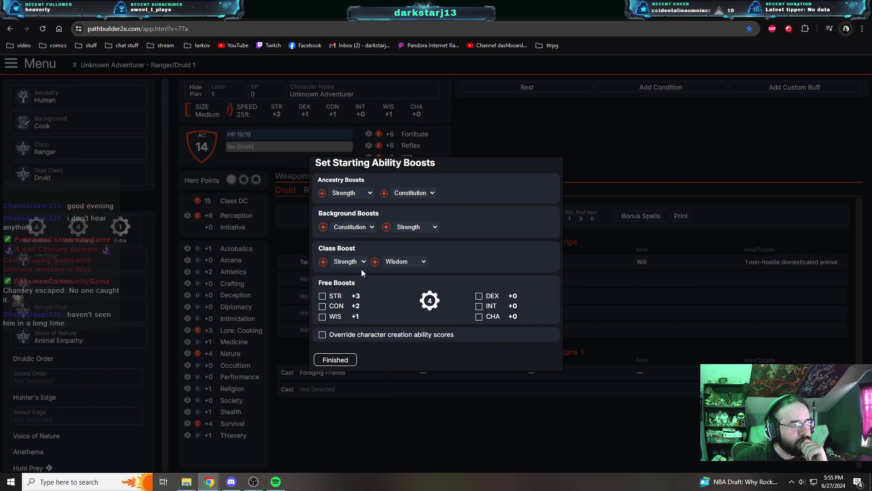
left_click(435, 228)
left_click(420, 244)
left_click(435, 227)
left_click(422, 237)
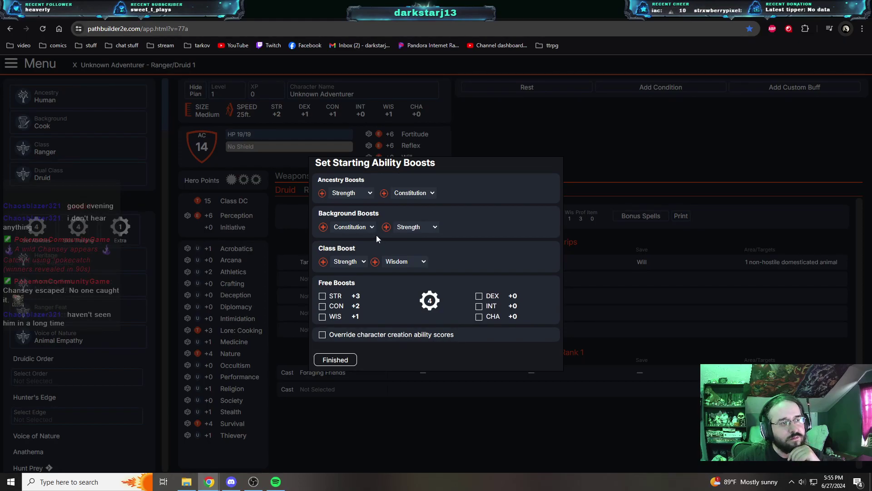
Assign the four free boosts to Constitution, Dexterity, Charisma and Strength, keep Strength as the first class boost, and accept the abilities.
left_click(323, 307)
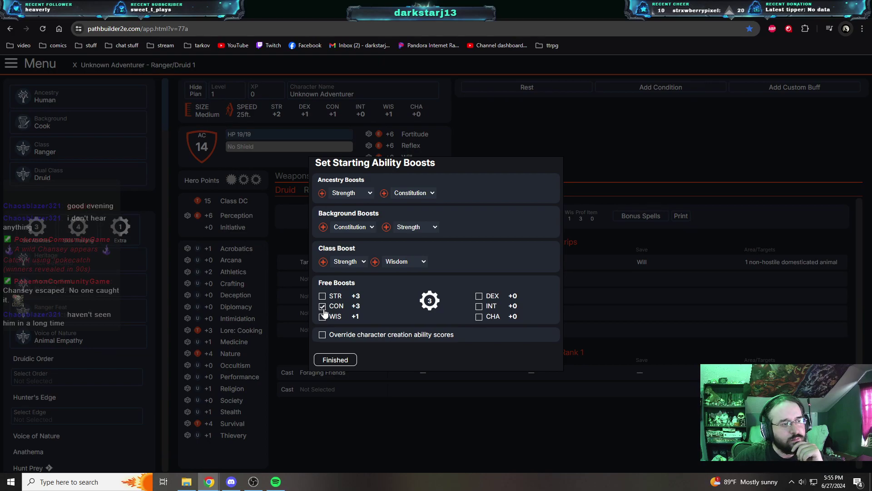
left_click(479, 297)
left_click(479, 316)
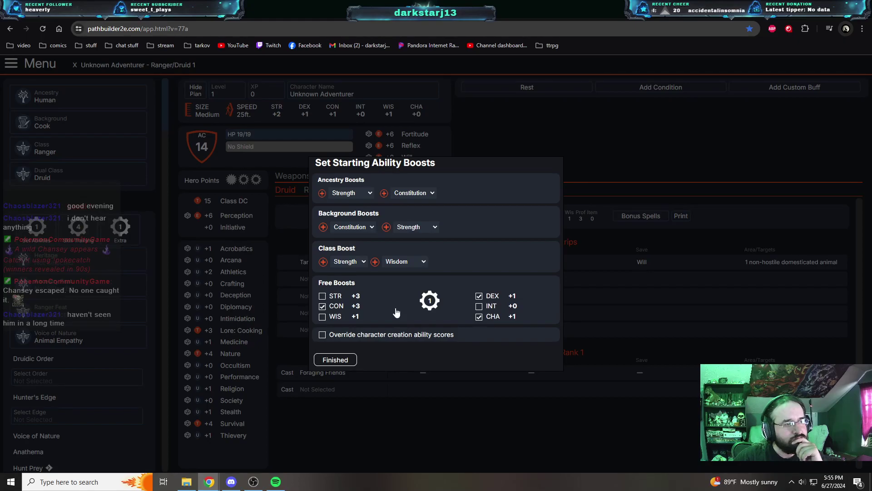
left_click(330, 297)
left_click(360, 263)
left_click(358, 276)
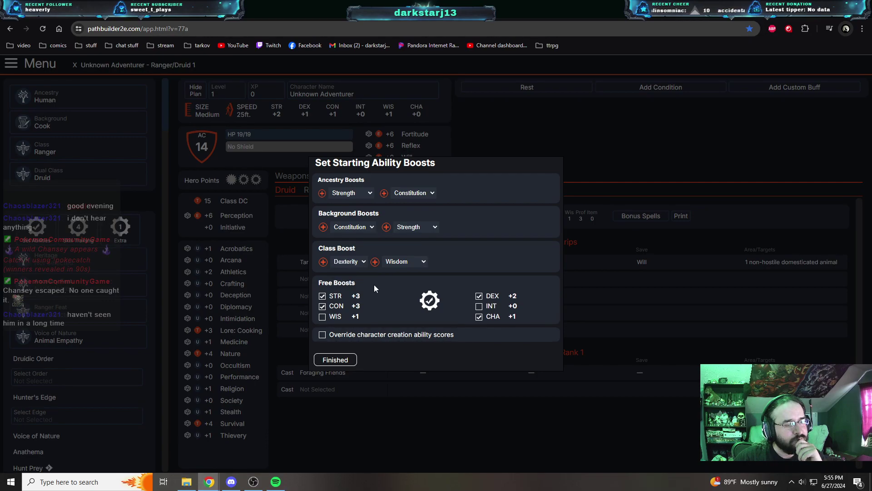
left_click(364, 262)
left_click(351, 271)
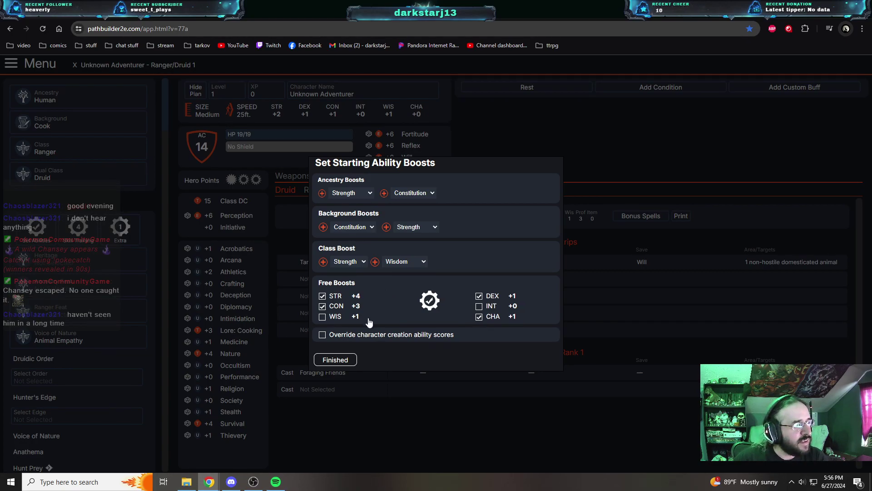
left_click(335, 359)
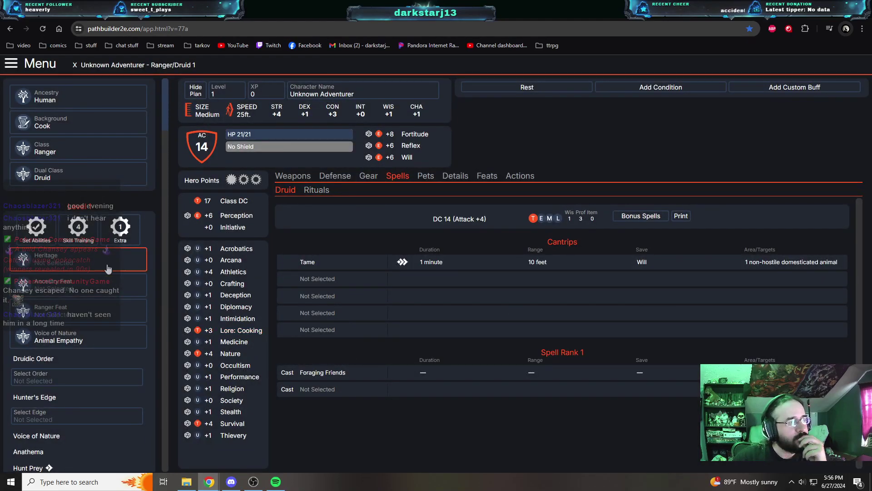
Review the level 1 skill list and train Athletics and Acrobatics.
left_click(120, 236)
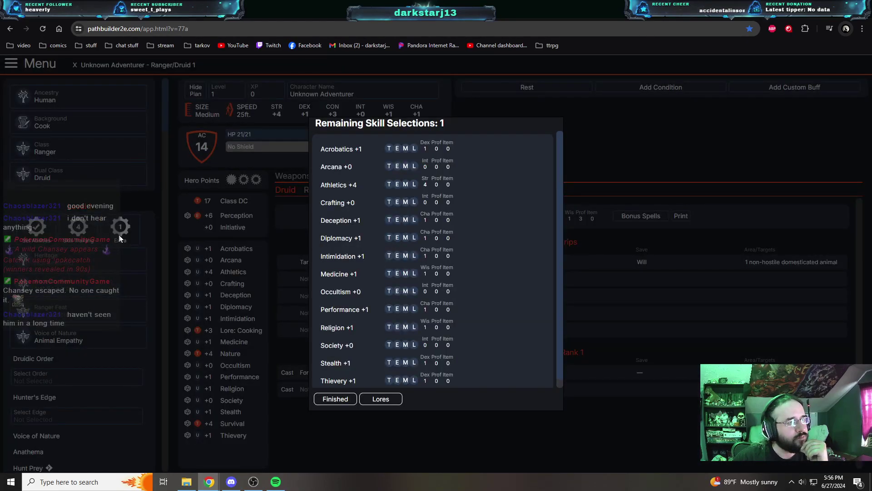
left_click(344, 402)
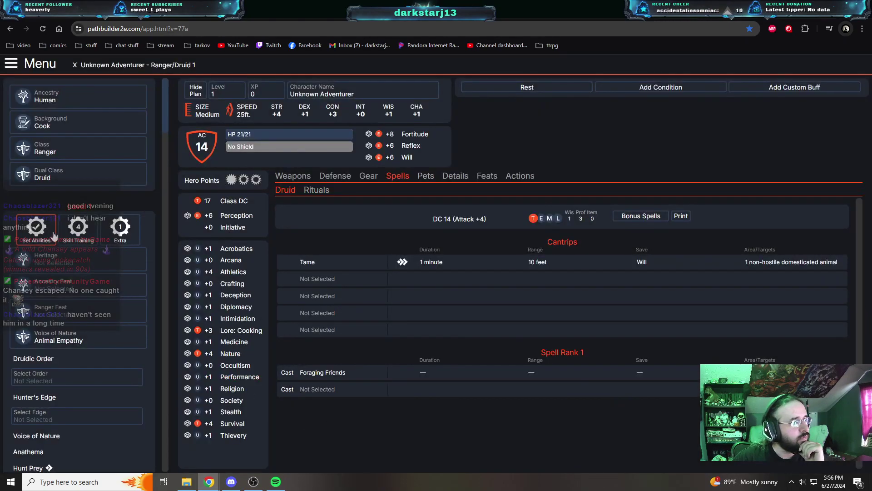
left_click(78, 227)
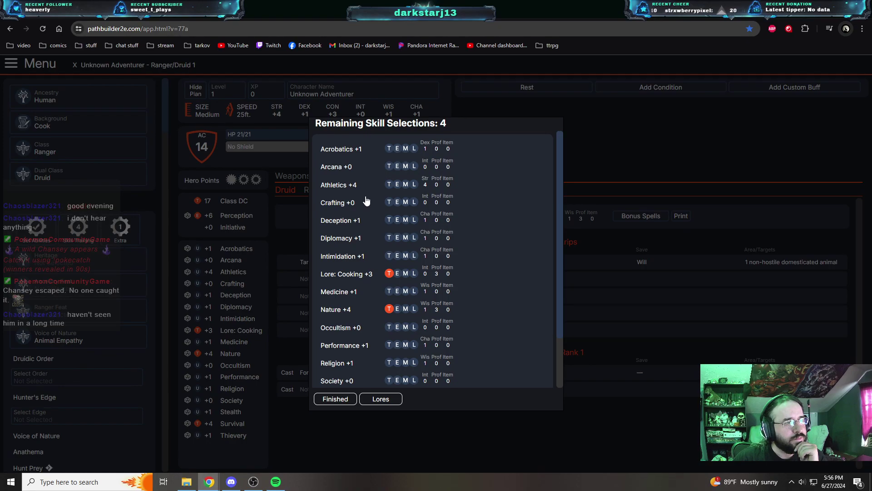
left_click(389, 184)
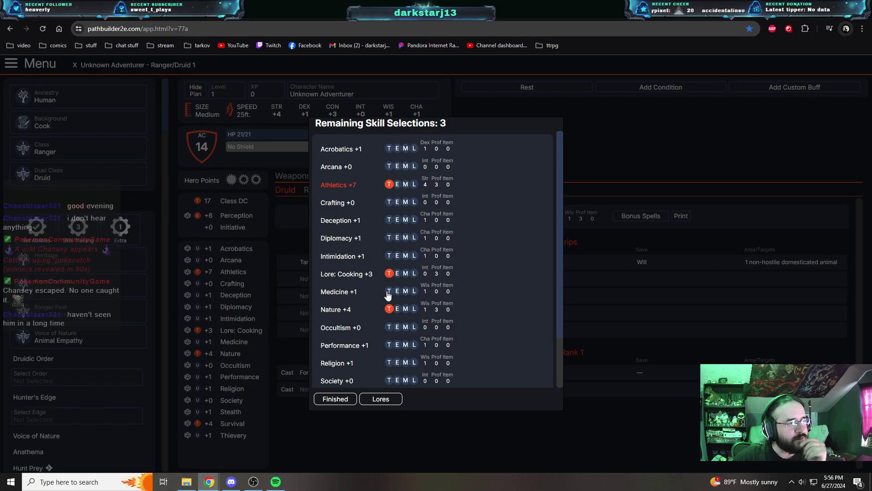
scroll(373, 318, "down", 2)
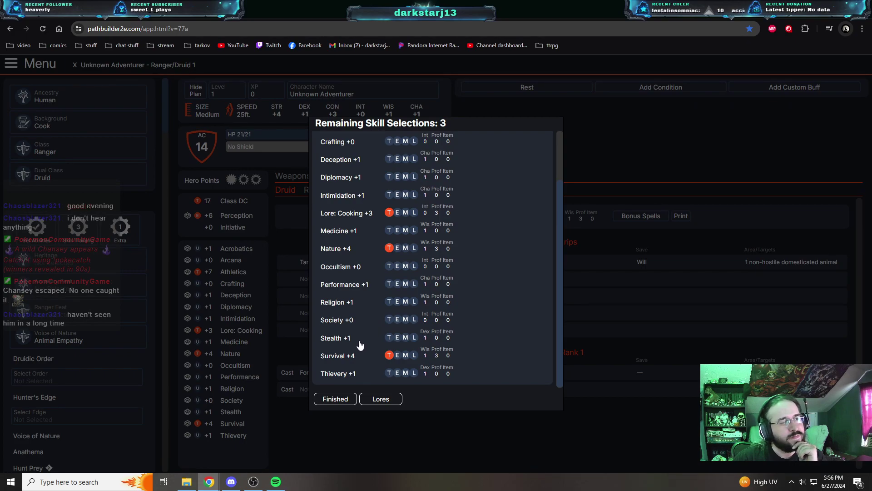
scroll(360, 346, "up", 2)
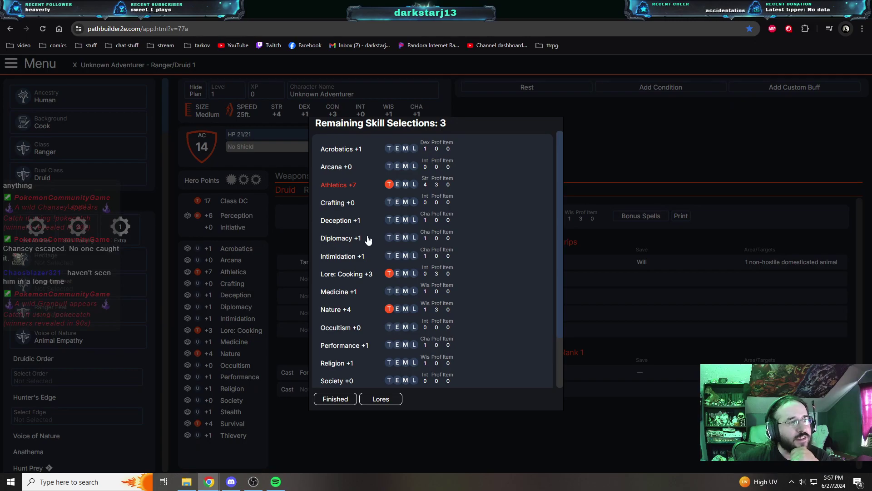
scroll(368, 241, "down", 3)
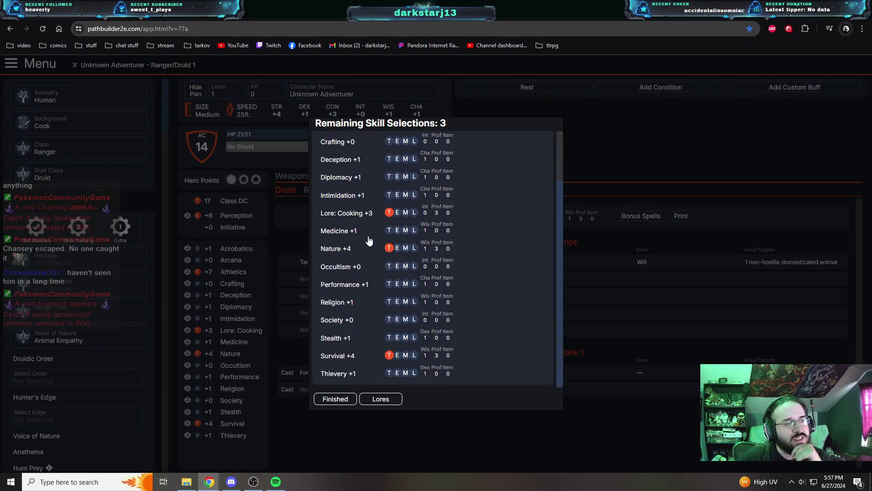
scroll(369, 241, "up", 3)
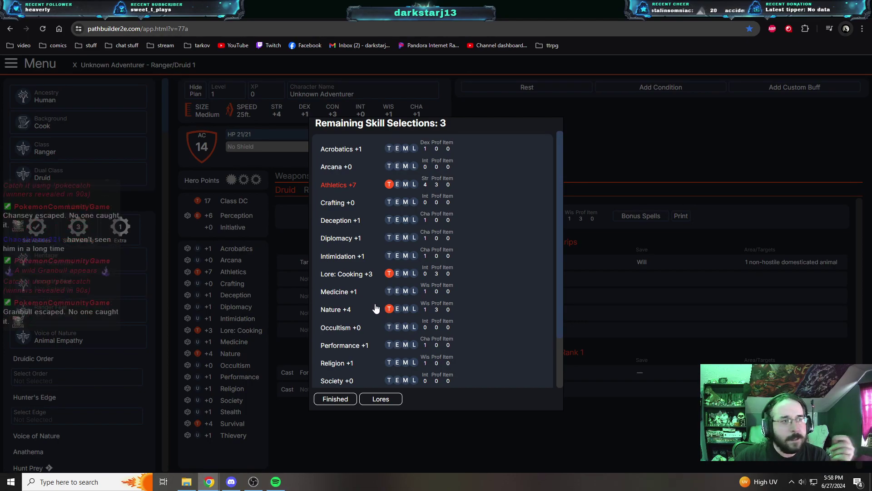
left_click(388, 186)
left_click(384, 187)
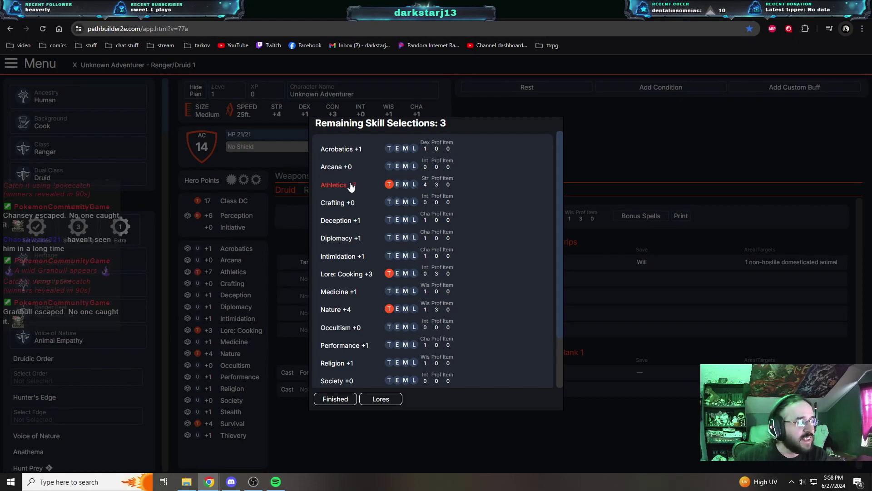
left_click(389, 149)
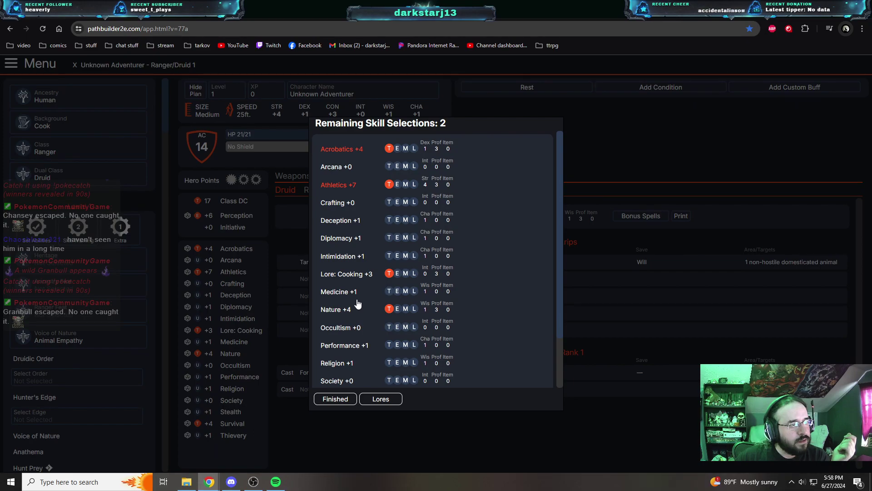
Train Crafting and Diplomacy with the remaining two skill selections and accept the skill training.
scroll(362, 340, "down", 3)
scroll(362, 336, "up", 3)
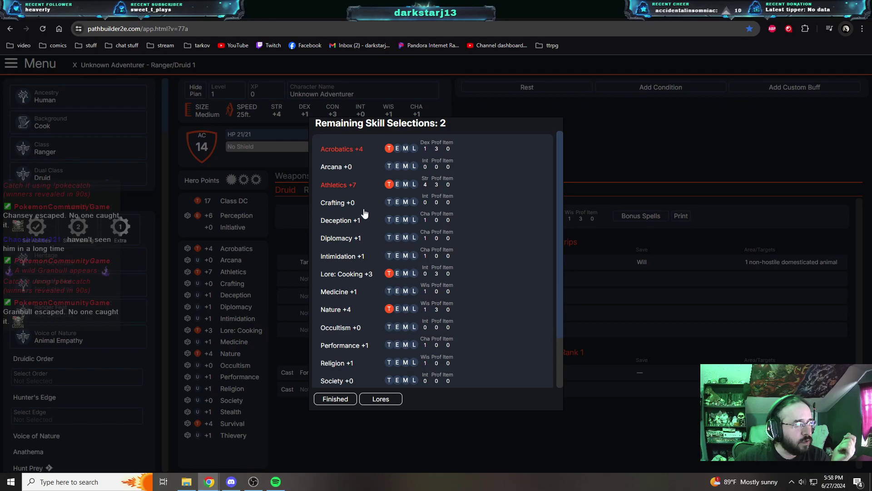
left_click(390, 203)
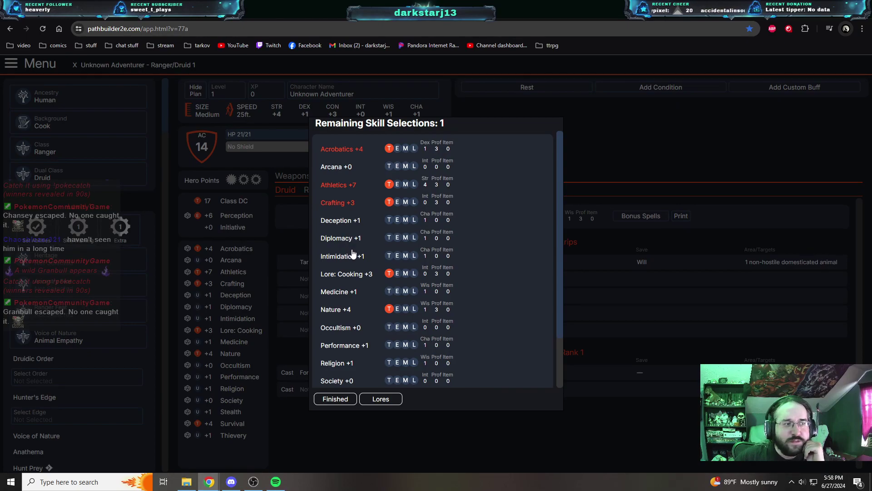
scroll(354, 252, "down", 2)
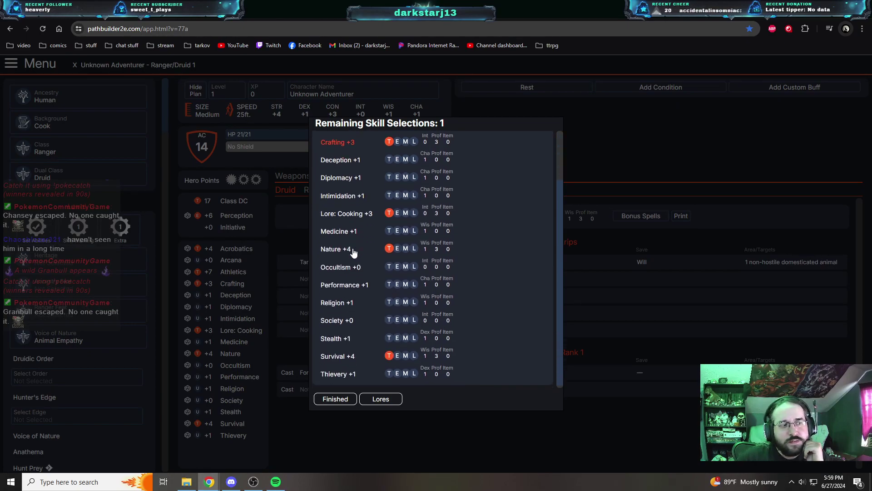
scroll(353, 253, "up", 2)
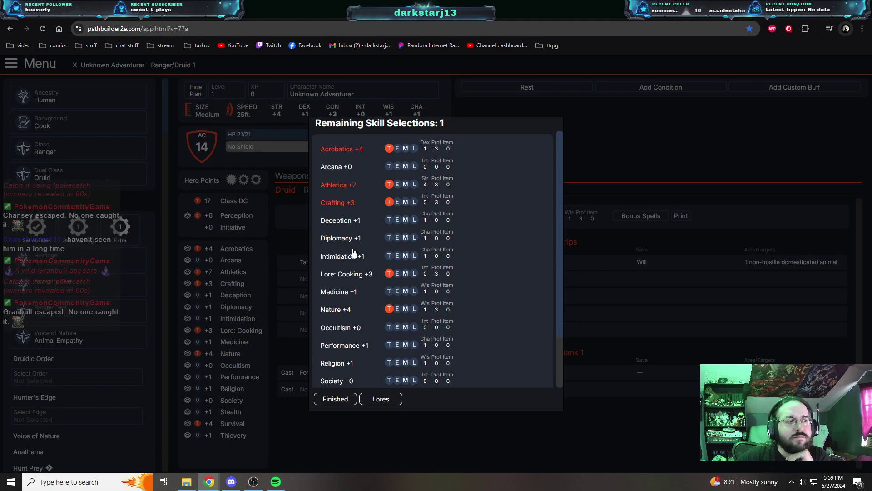
left_click(389, 237)
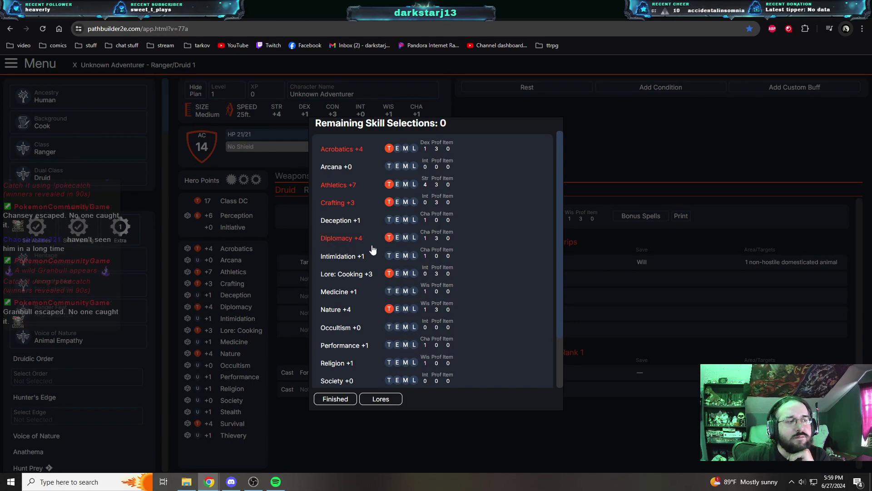
scroll(372, 250, "down", 2)
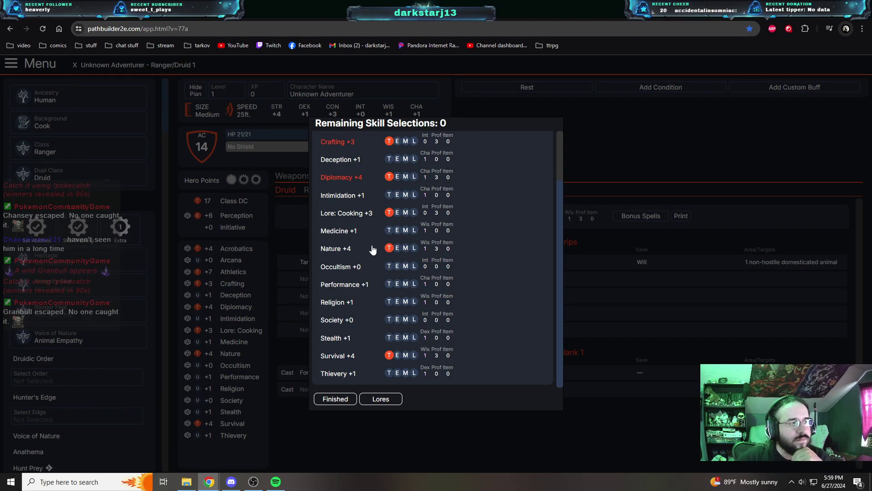
left_click(339, 401)
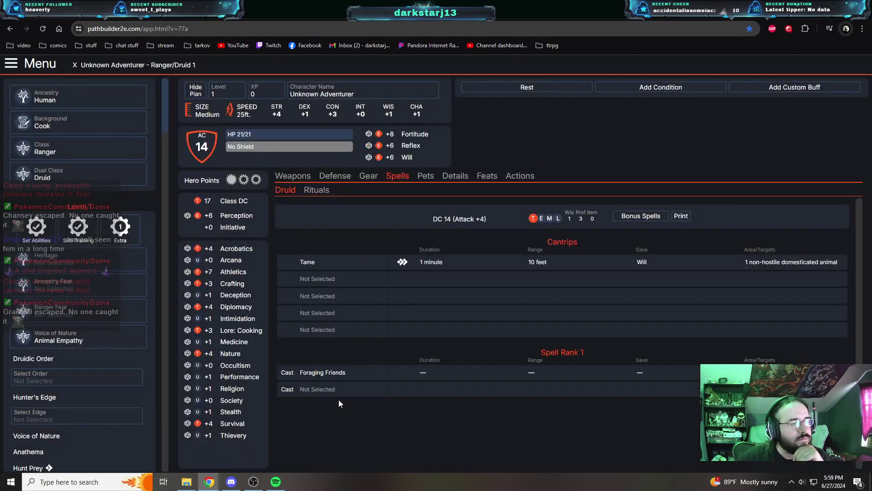
Train Performance with the extra skill selection and accept it.
left_click(119, 229)
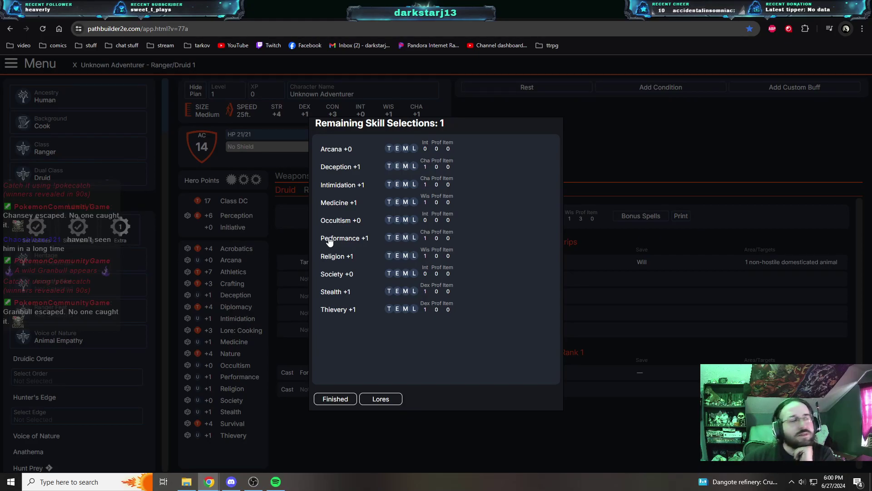
left_click(390, 237)
left_click(333, 406)
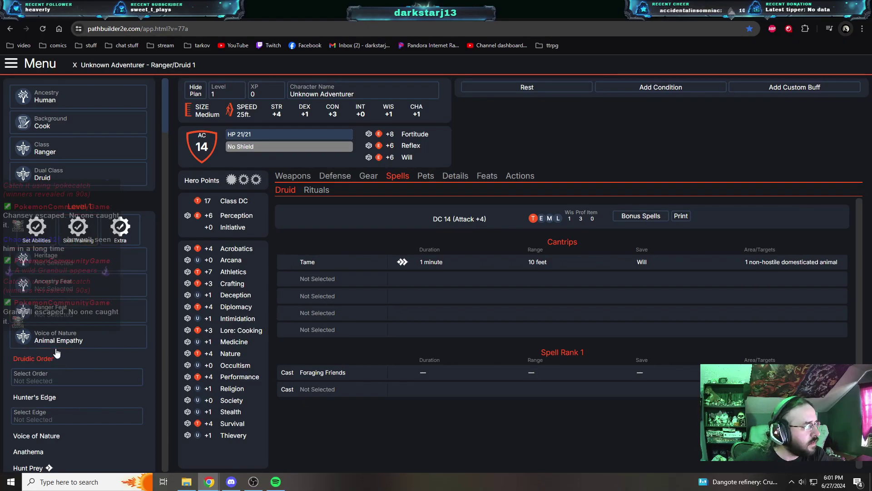
Compare the common human heritages and set the character's heritage to Versatile Human.
left_click(56, 262)
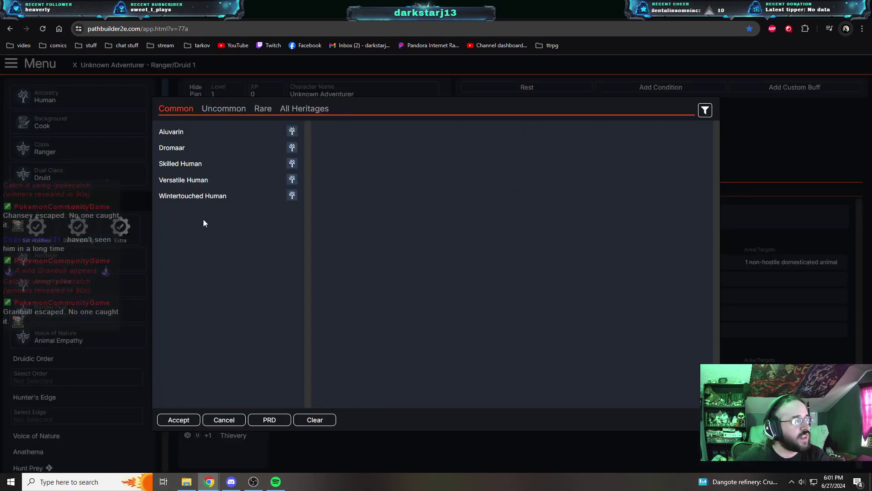
left_click(184, 183)
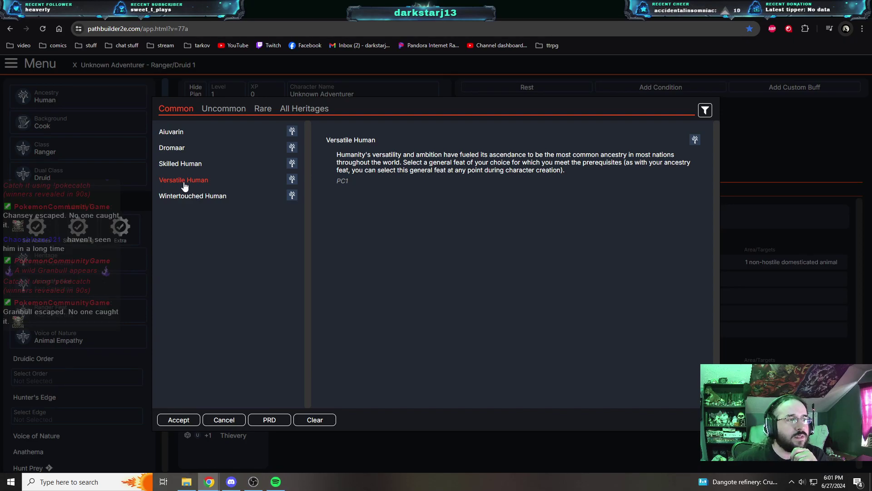
left_click(182, 168)
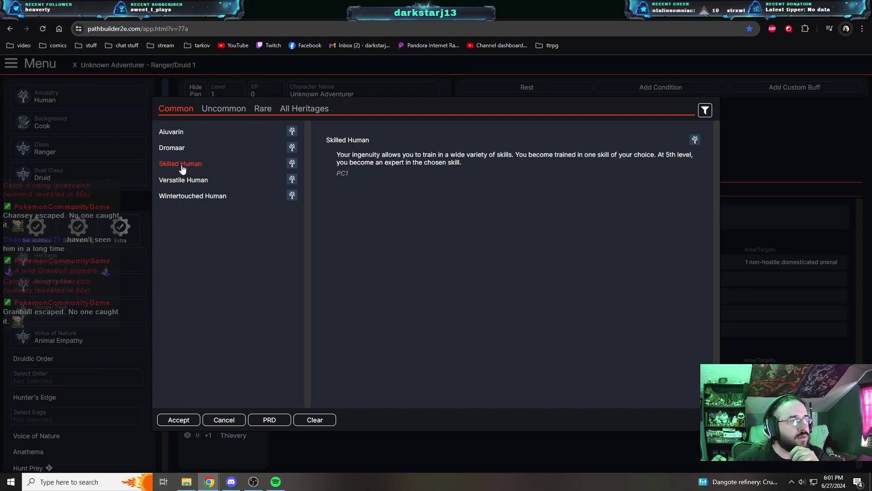
left_click(188, 201)
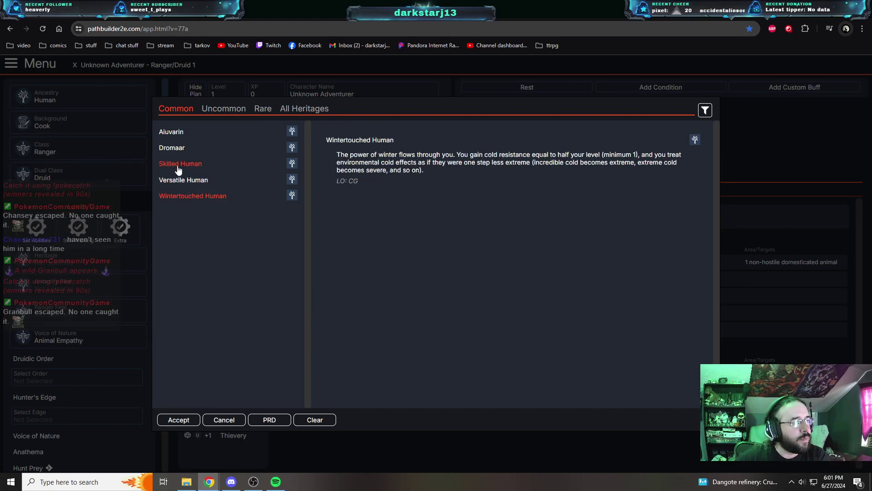
left_click(175, 150)
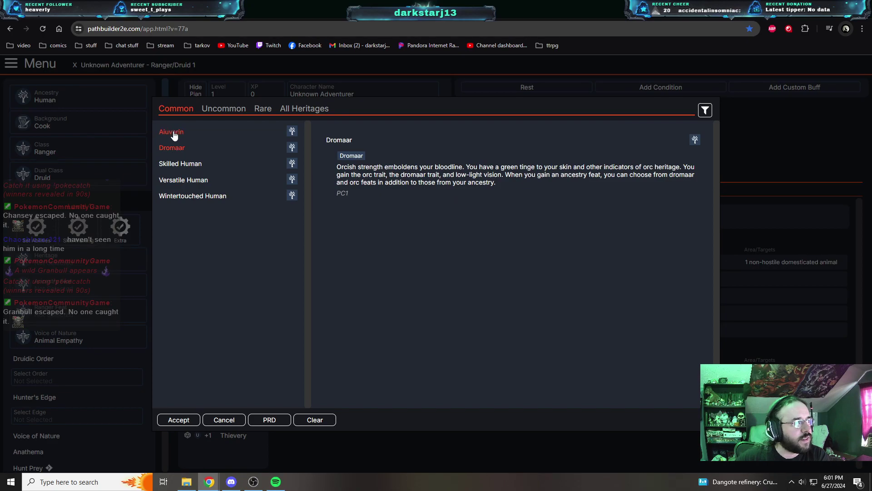
left_click(174, 135)
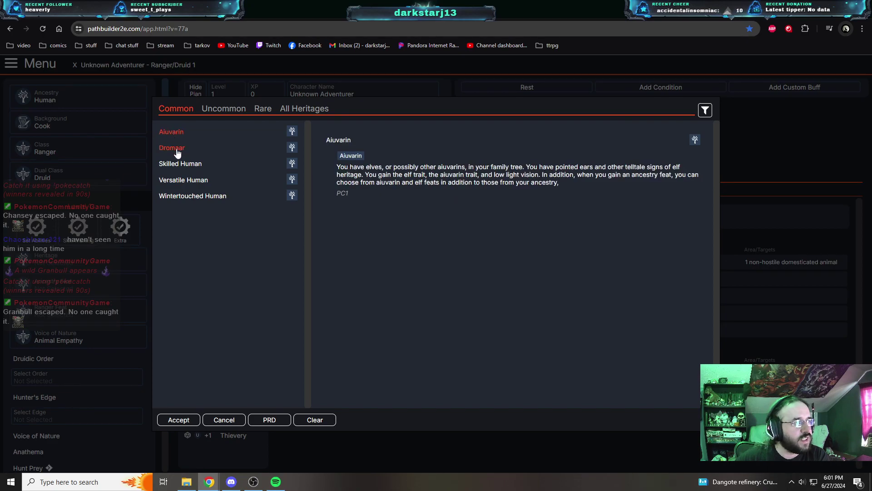
left_click(177, 154)
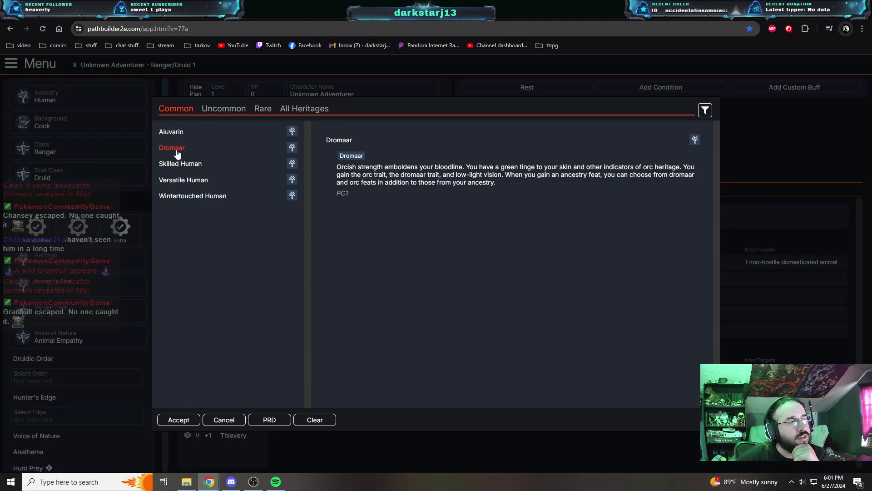
left_click(180, 182)
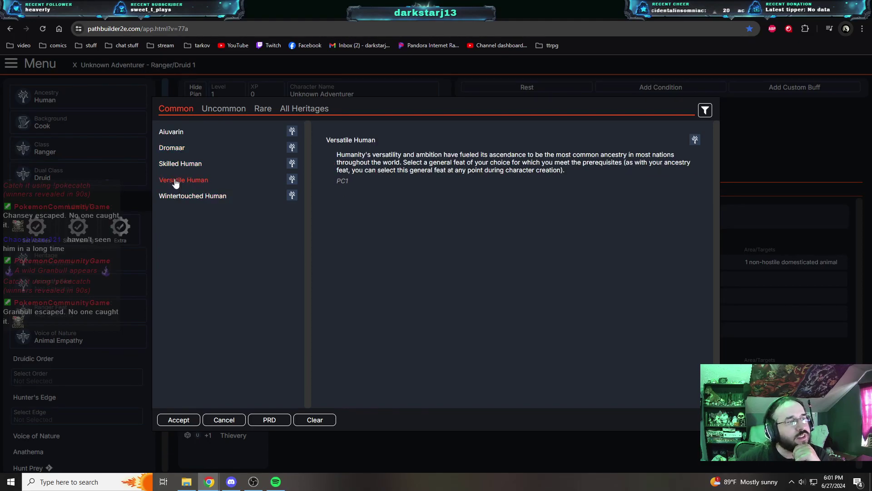
left_click(179, 420)
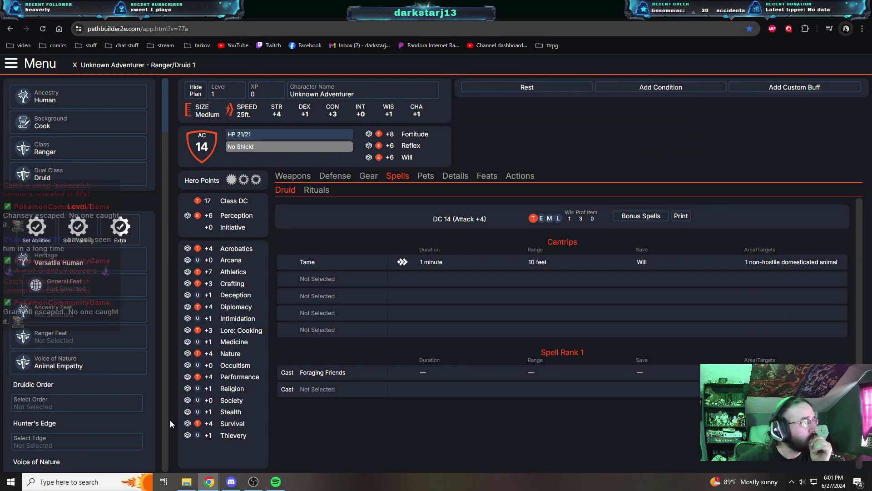
Review Experienced Professional, Fleet and Pet among the general feats, and take Pet as the Versatile Human feat.
left_click(70, 293)
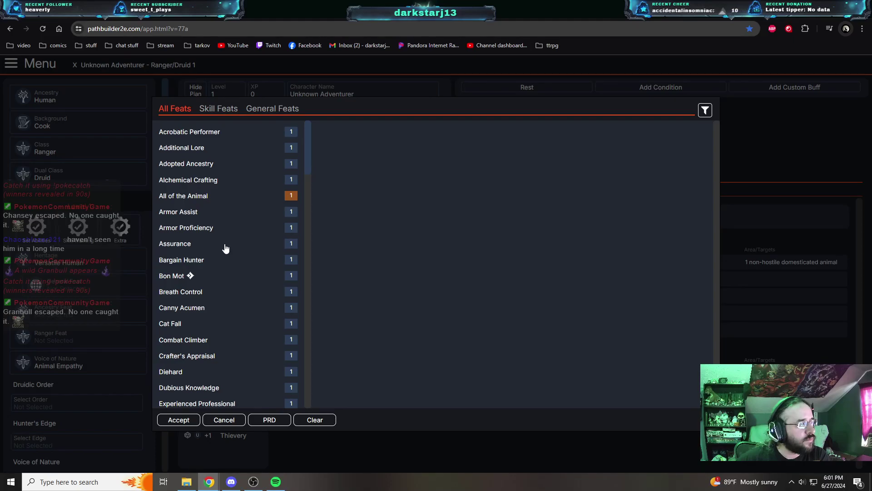
scroll(236, 260, "down", 4)
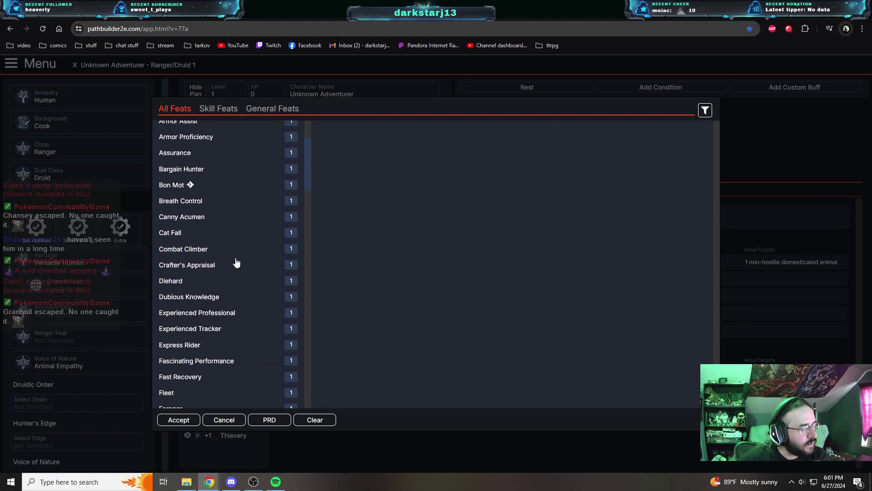
scroll(237, 264, "down", 2)
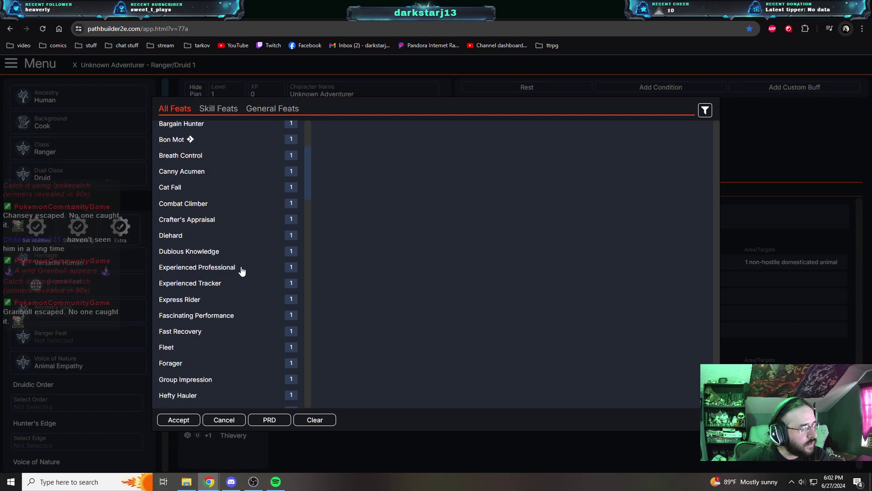
left_click(209, 268)
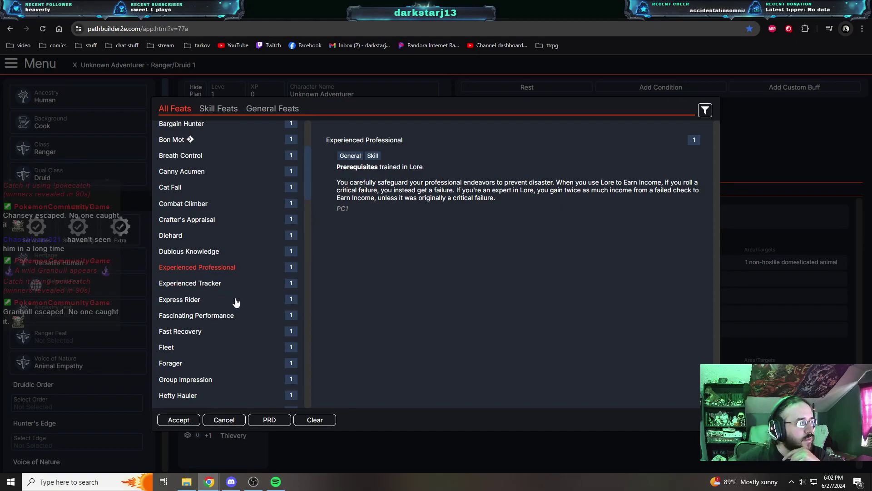
scroll(236, 302, "down", 2)
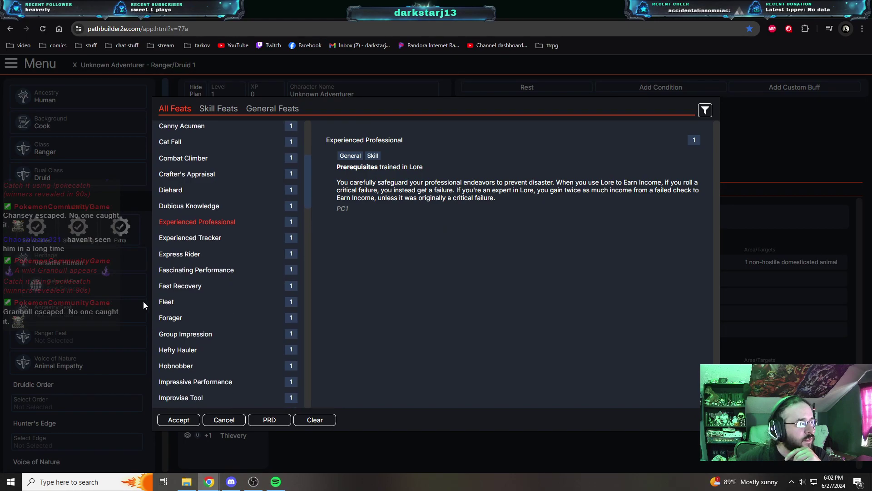
left_click(174, 302)
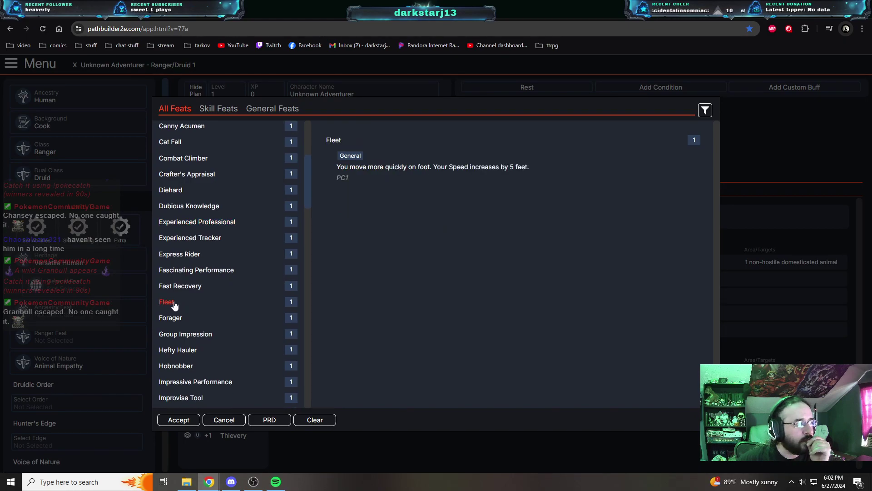
scroll(200, 306, "down", 4)
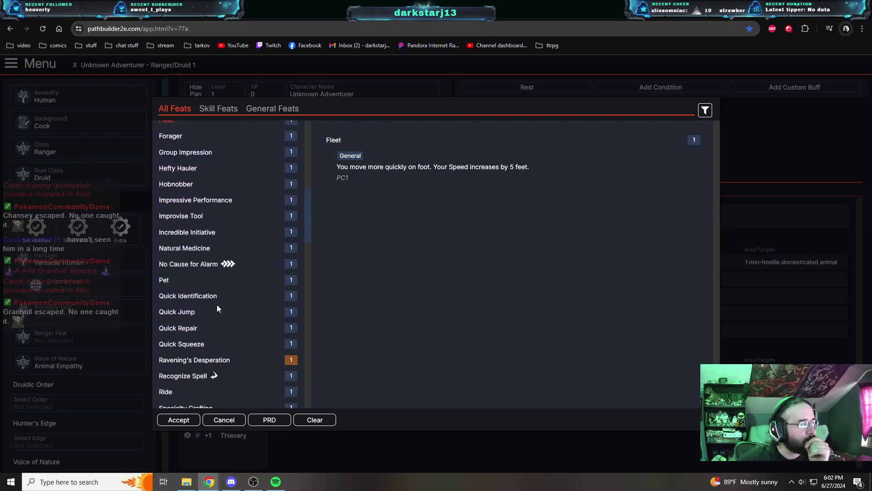
left_click(166, 280)
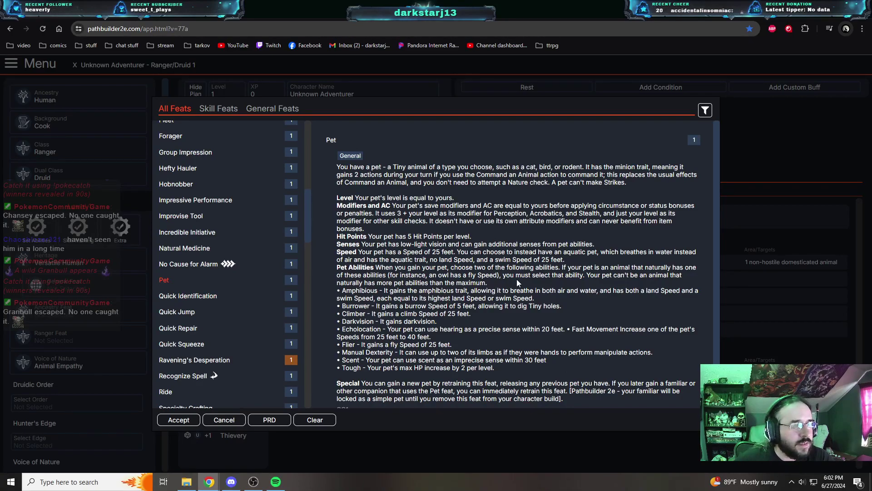
scroll(517, 279, "down", 1)
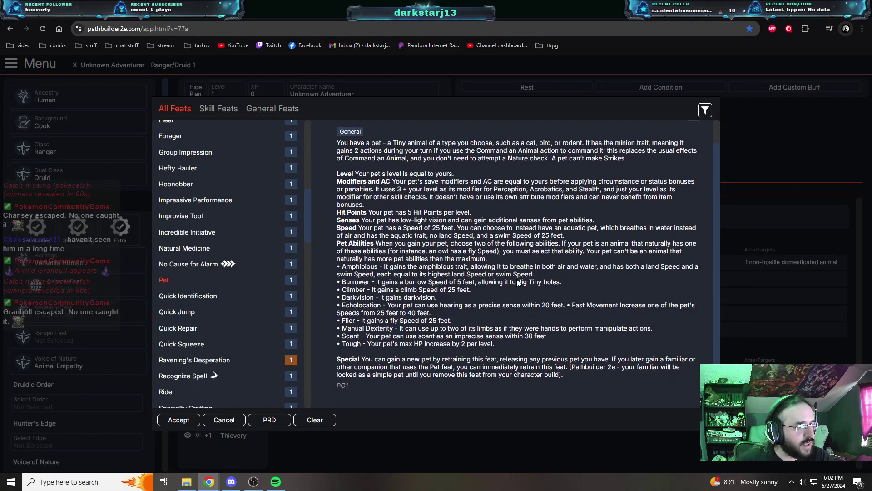
left_click(177, 421)
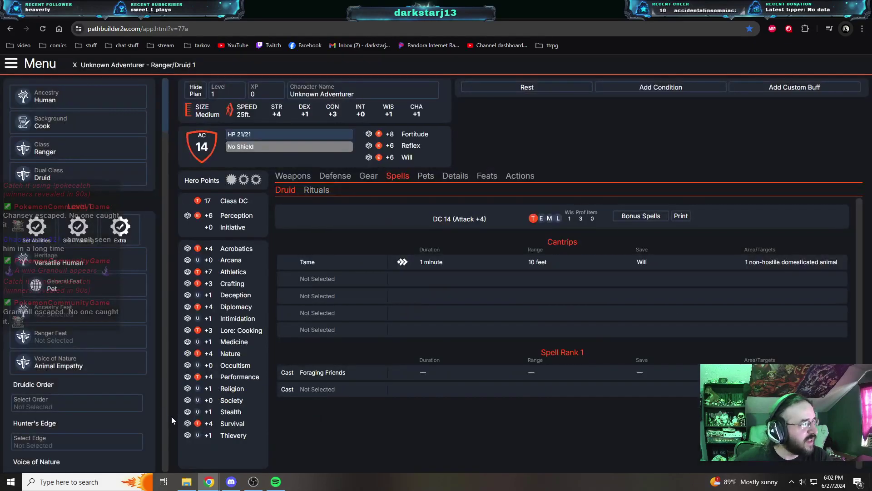
Compare the General Training and Cooperative Nature ancestry feats and take Cooperative Nature at level 1.
left_click(61, 319)
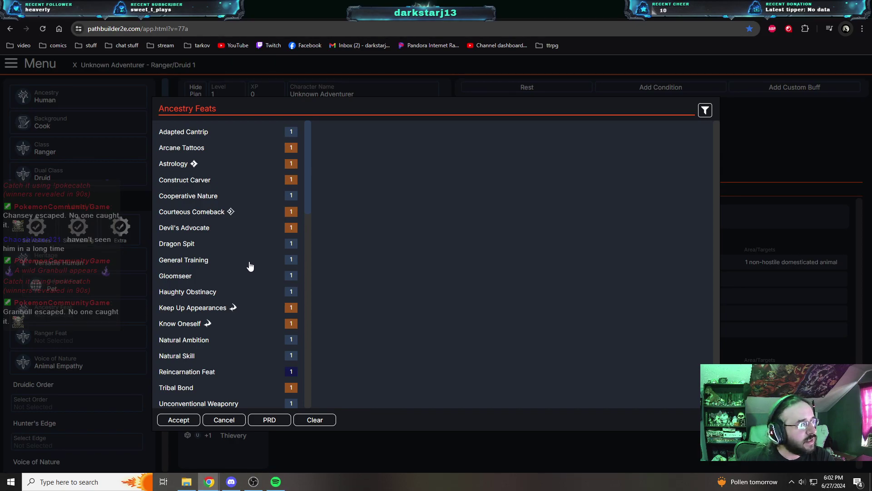
scroll(250, 266, "down", 1)
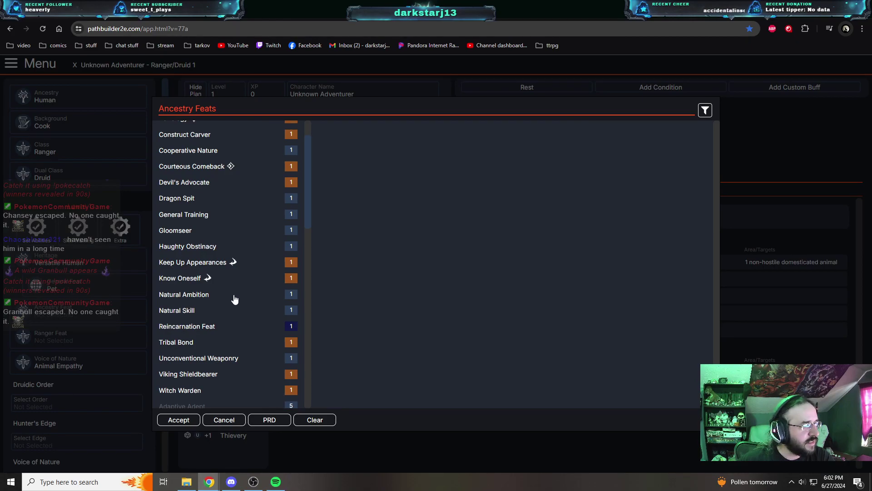
scroll(235, 299, "down", 1)
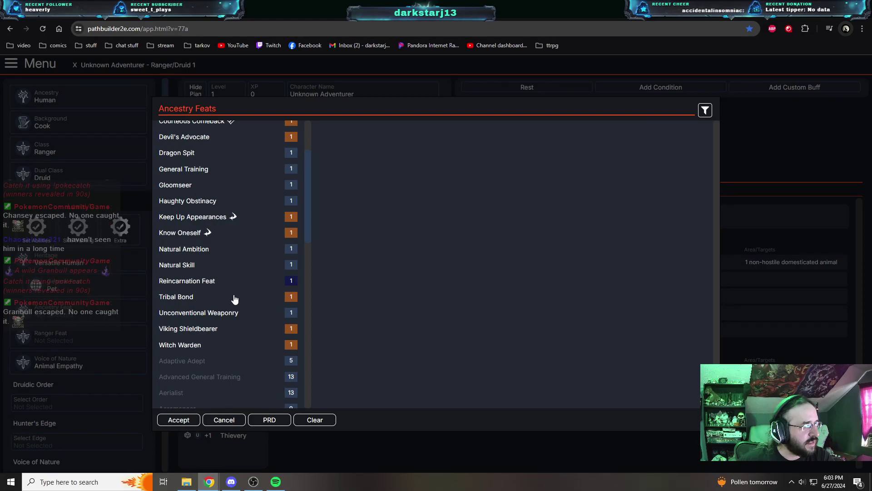
scroll(234, 299, "up", 2)
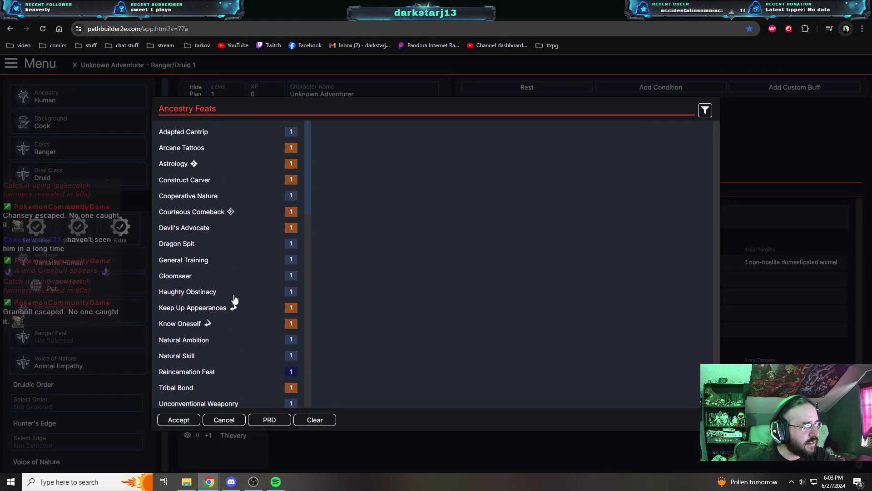
left_click(191, 266)
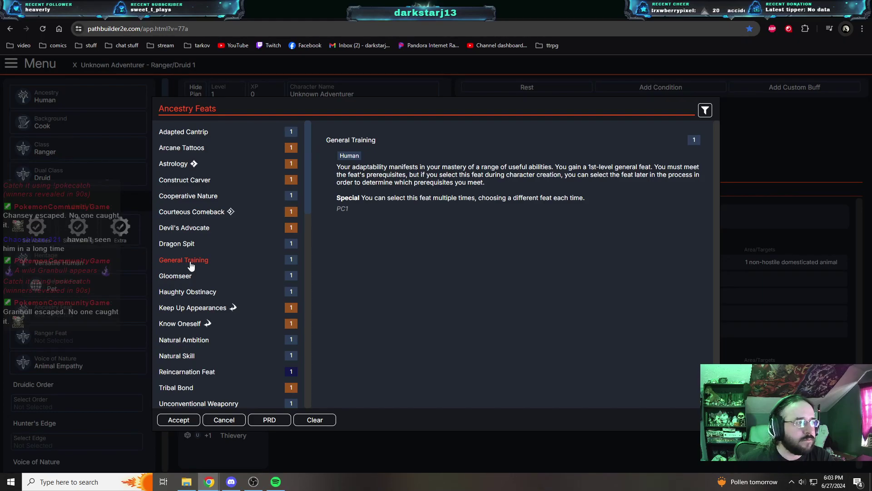
left_click(185, 201)
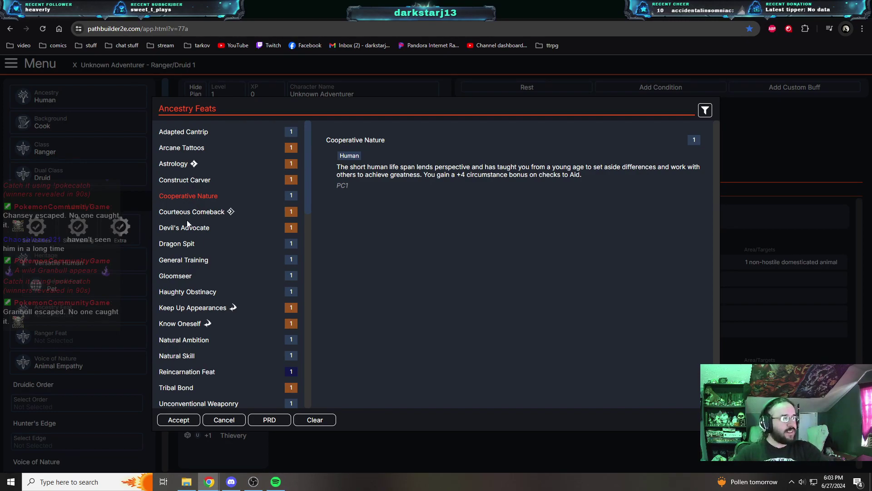
left_click(178, 421)
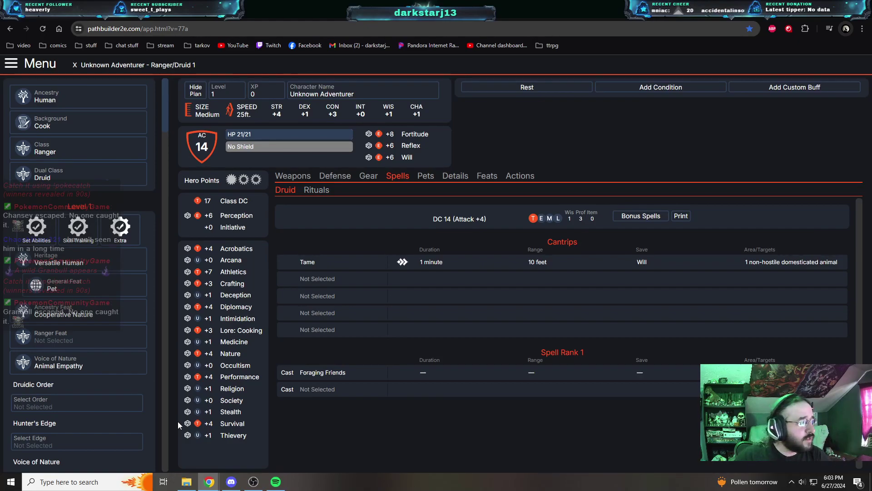
Compare the Monster Hunter and Initiate Warden class feats and take Initiate Warden as the level 1 ranger feat.
left_click(50, 340)
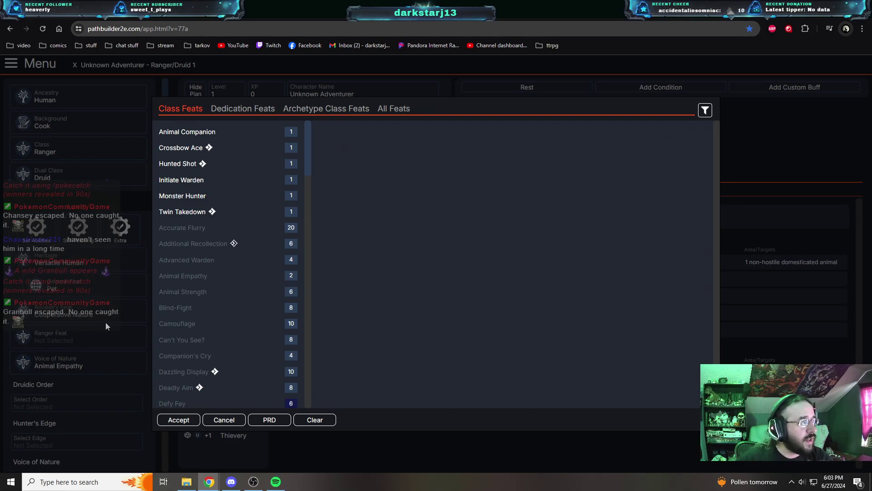
left_click(183, 200)
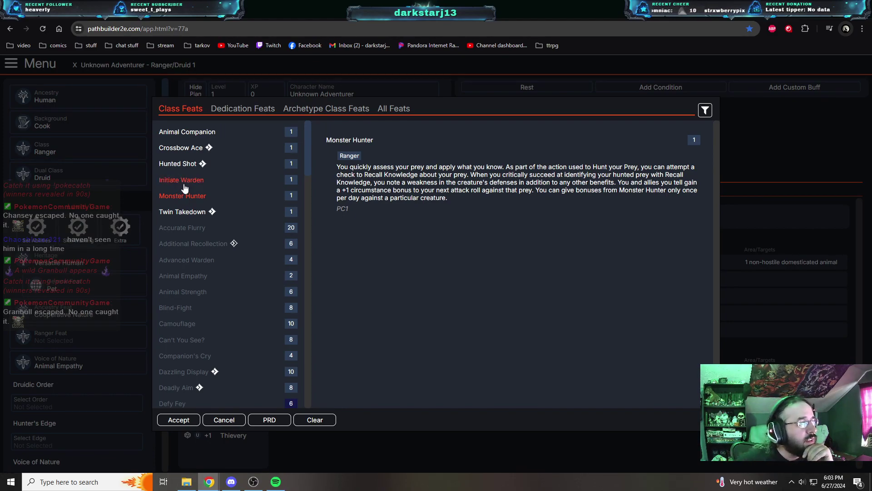
left_click(182, 181)
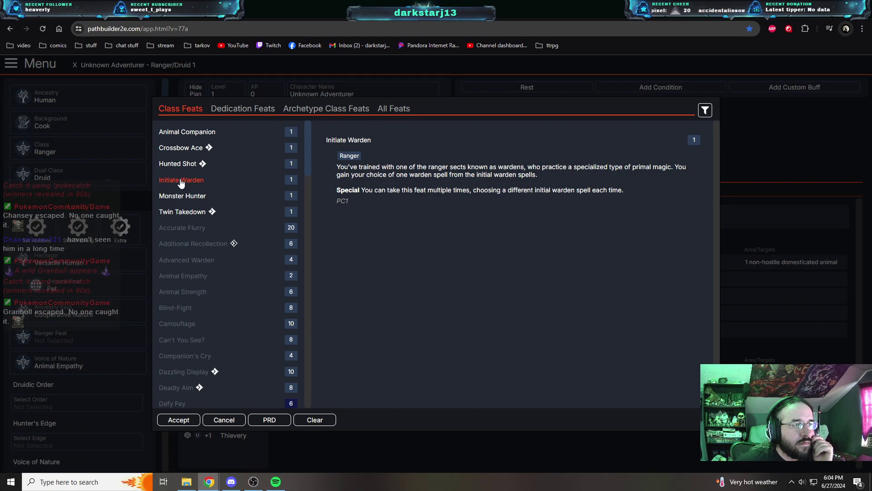
left_click(179, 420)
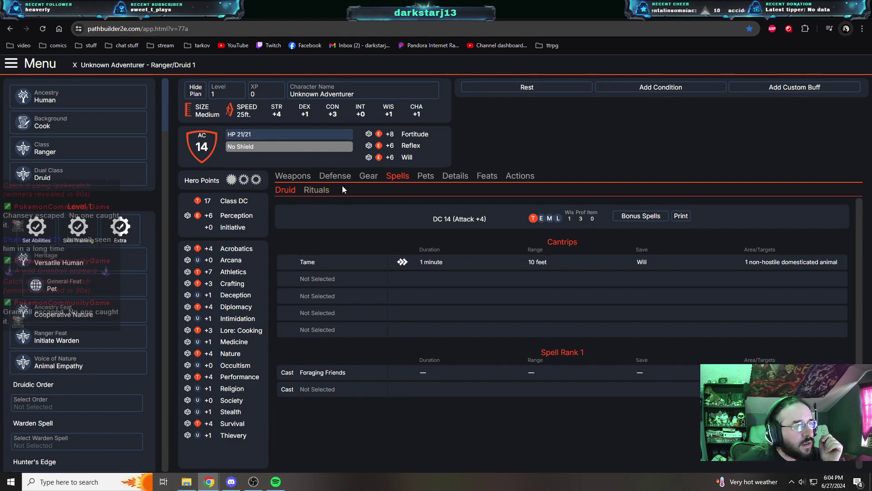
Compare the Magic Hide, Keen Smell and Heal Companion warden spells and set the warden spell to Heal Companion.
left_click(370, 177)
left_click(393, 179)
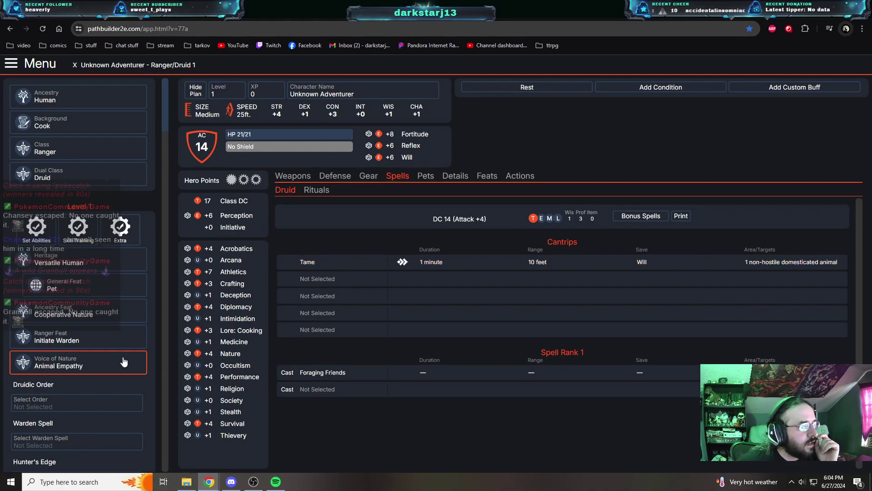
scroll(101, 390, "down", 3)
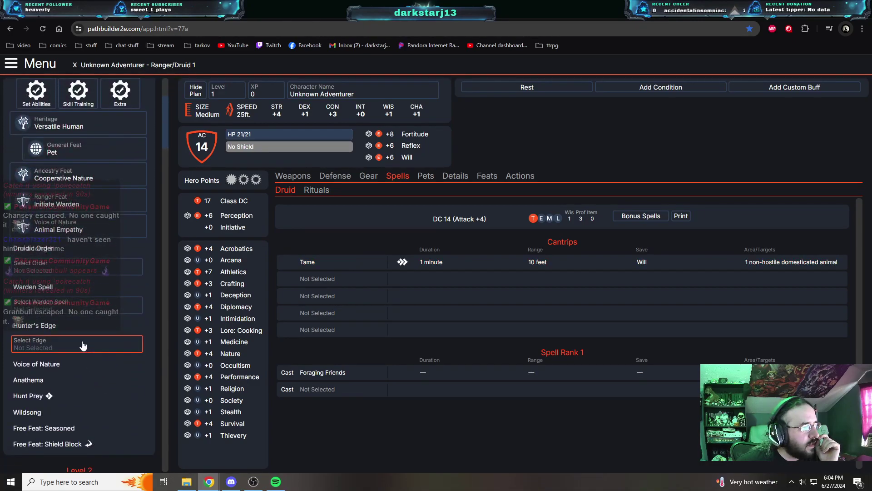
left_click(83, 309)
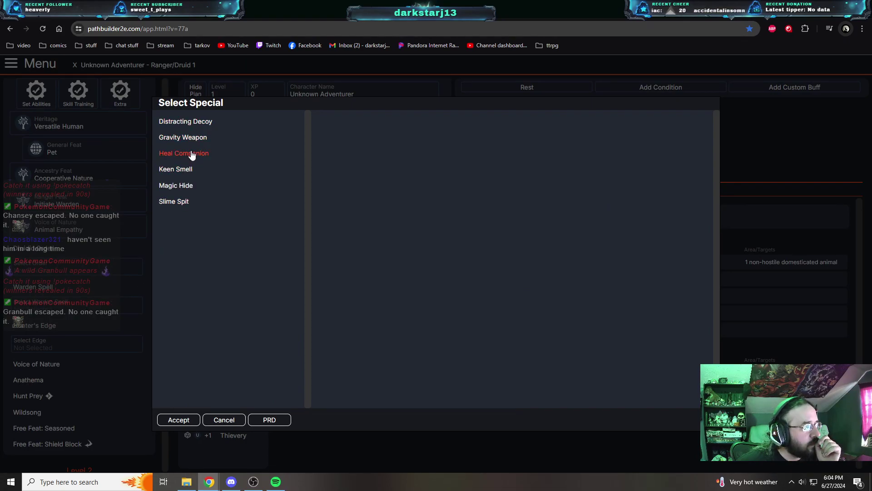
left_click(178, 188)
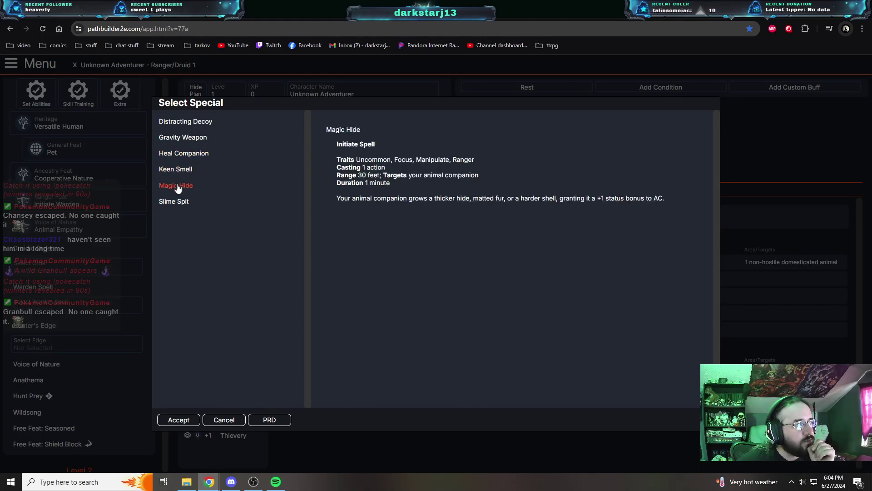
left_click(179, 170)
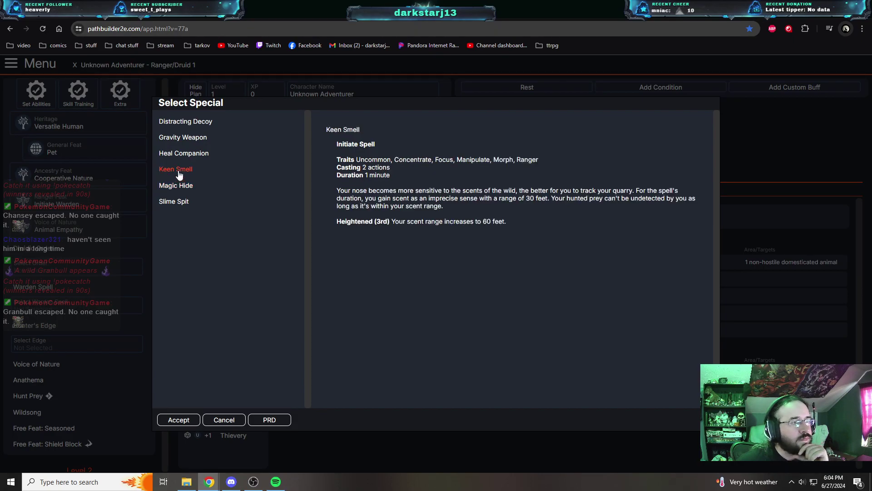
left_click(182, 155)
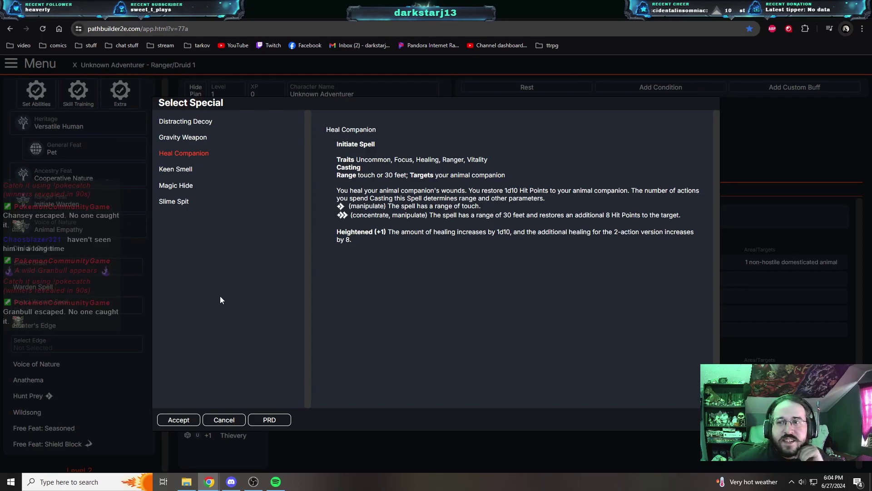
left_click(169, 421)
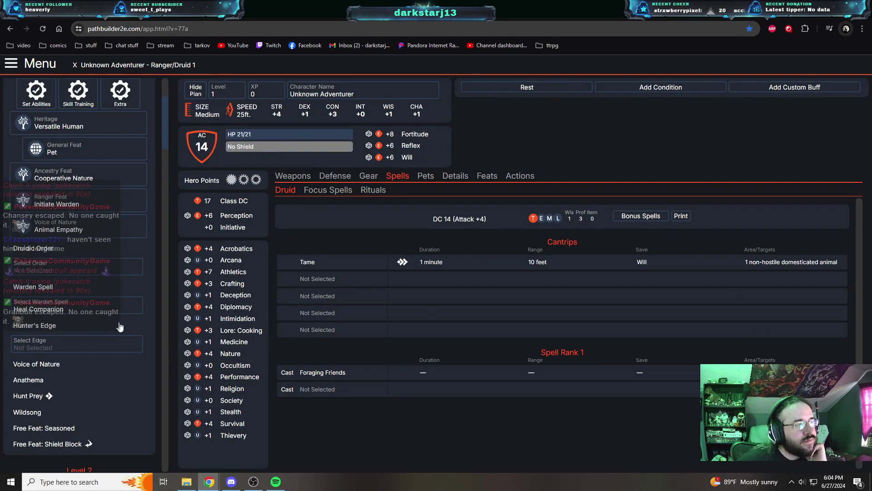
Review the Animal Order and set it as the character's druidic order.
left_click(88, 272)
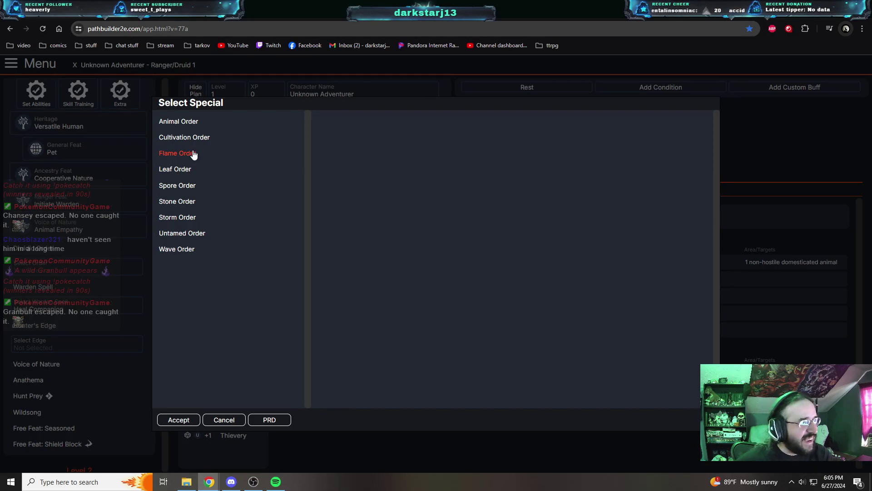
left_click(188, 127)
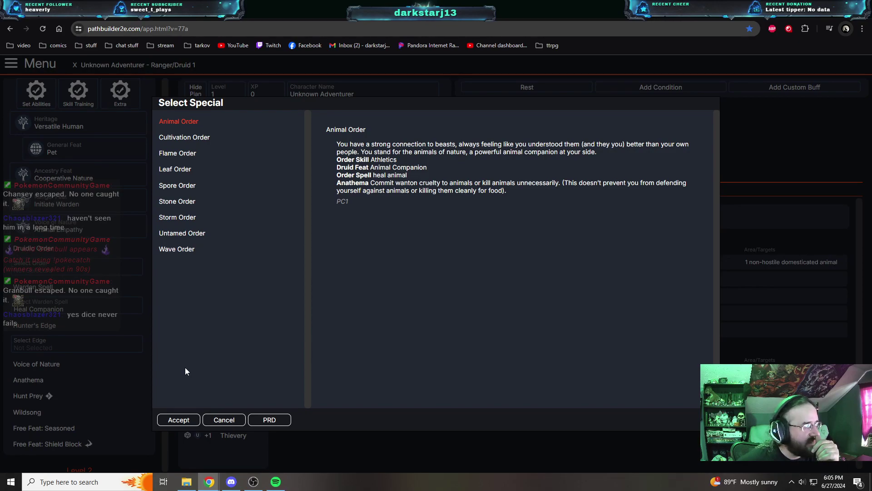
left_click(179, 420)
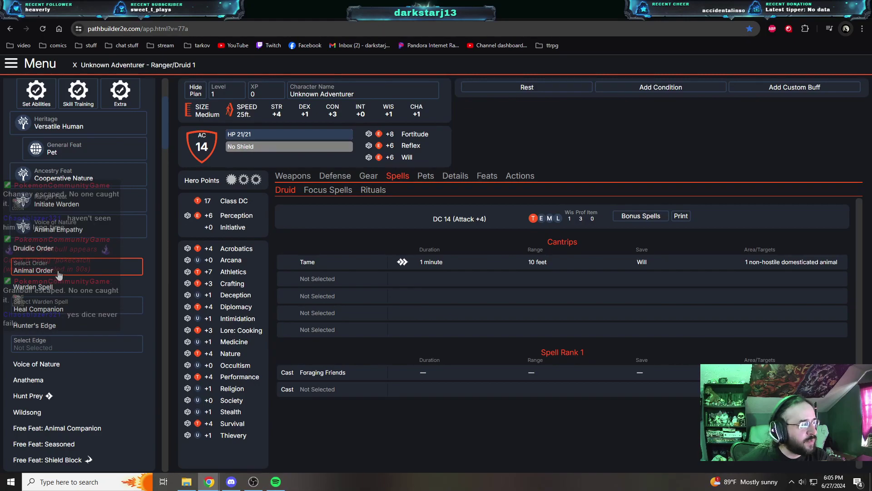
Compare the Flurry, Outwit and Precision options and set the ranger's Hunter's Edge to Flurry.
left_click(59, 343)
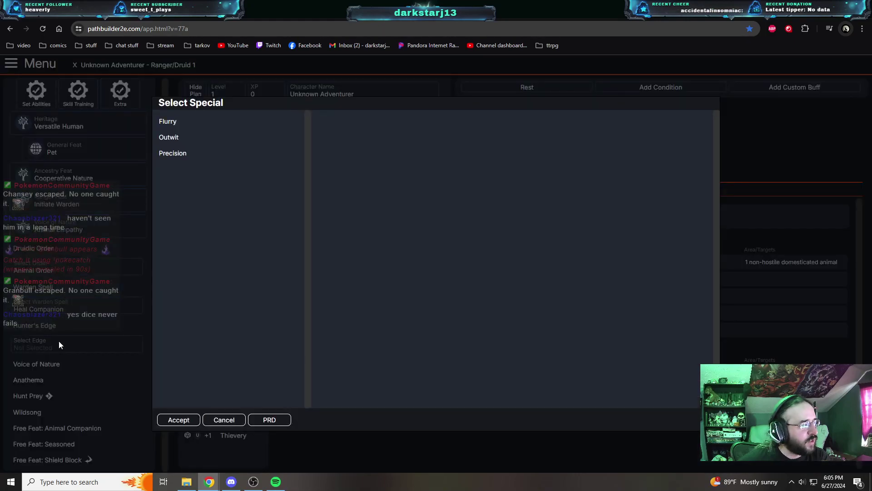
left_click(171, 123)
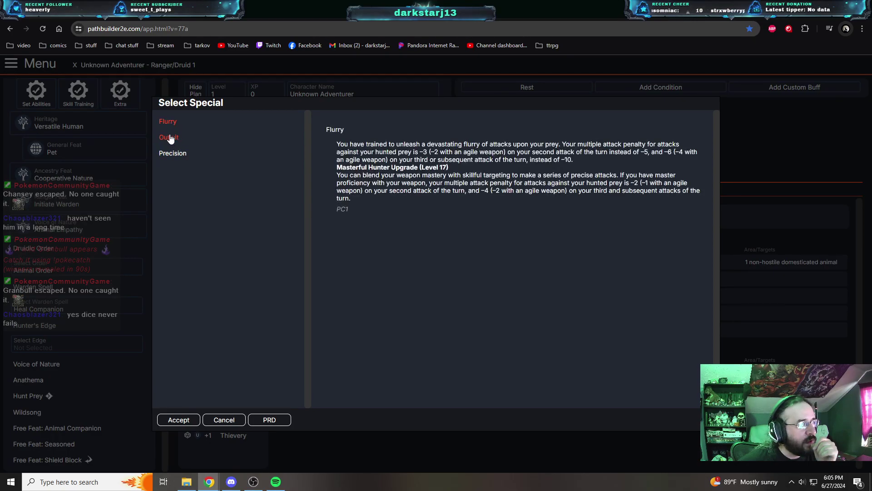
left_click(171, 138)
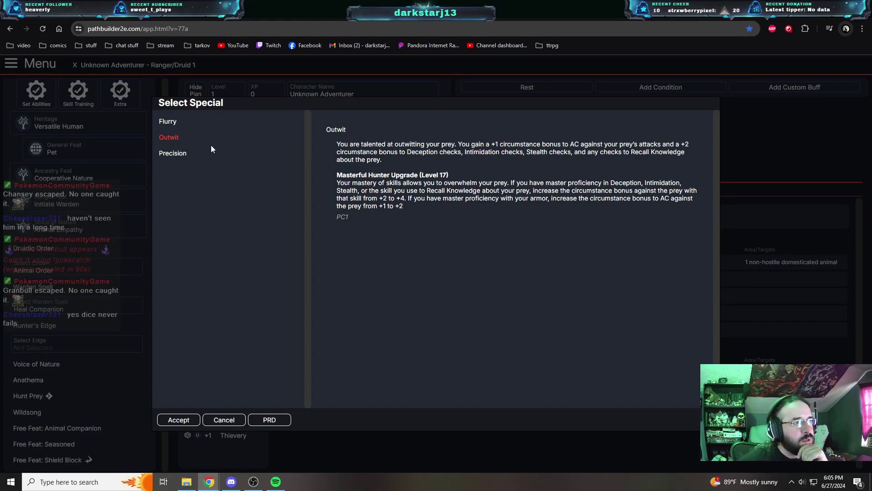
left_click(183, 153)
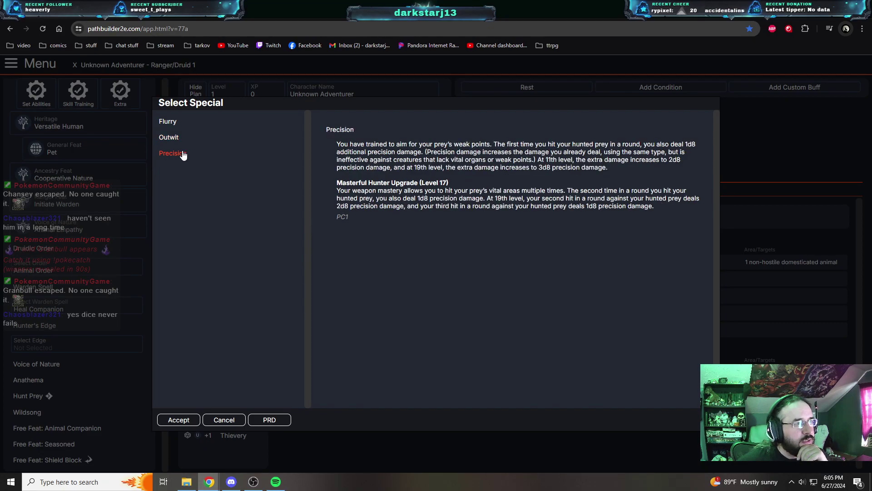
left_click(172, 121)
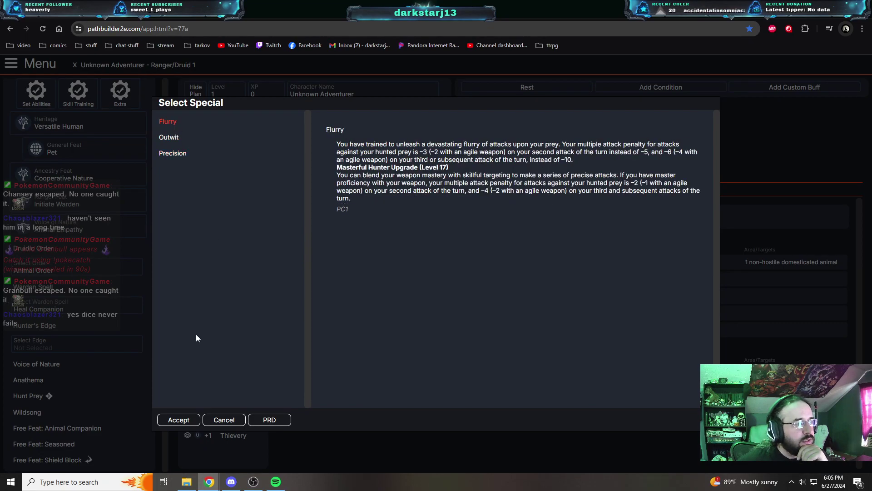
left_click(178, 419)
scroll(123, 400, "down", 3)
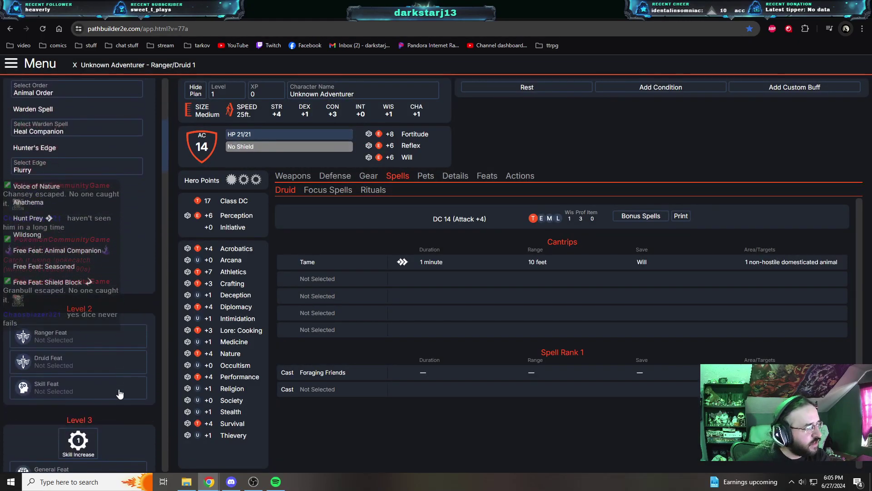
scroll(120, 394, "up", 2)
scroll(119, 394, "up", 1)
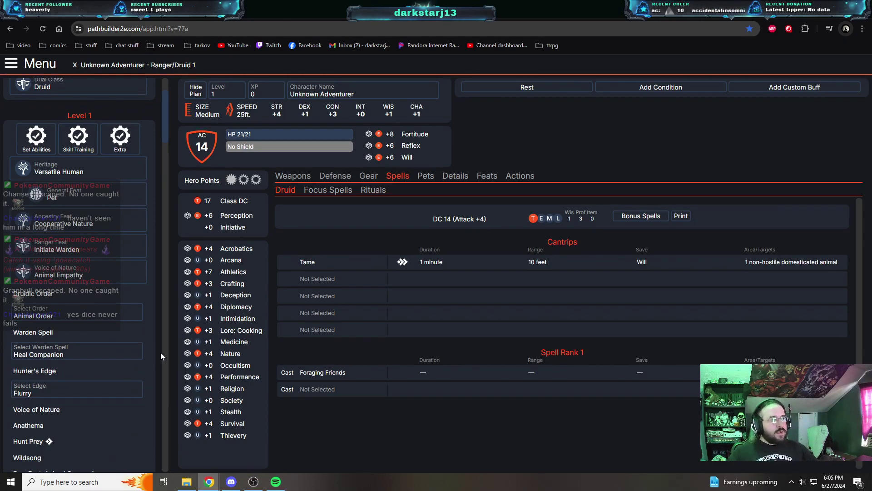
Rename the character as kronk.
scroll(162, 352, "up", 2)
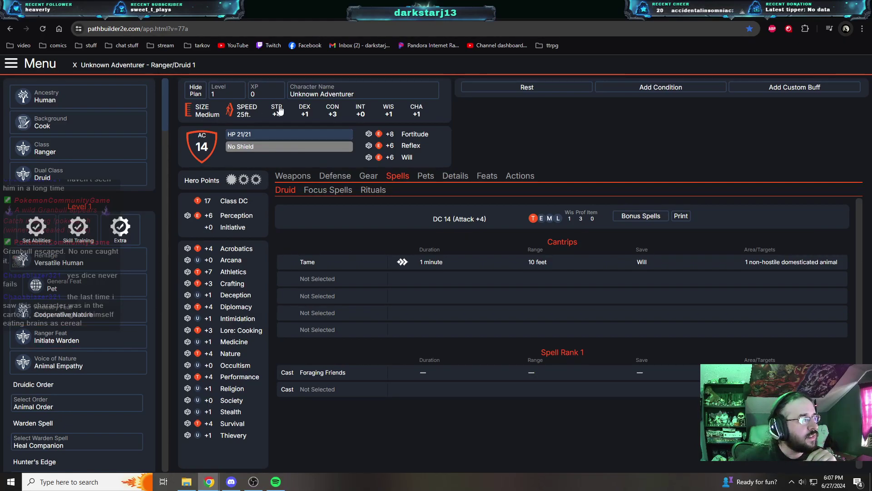
left_click(343, 92)
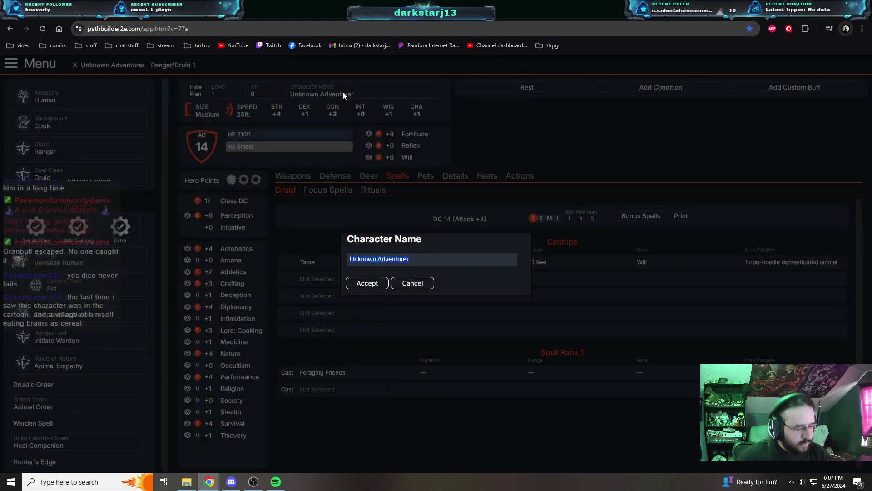
type("kronk")
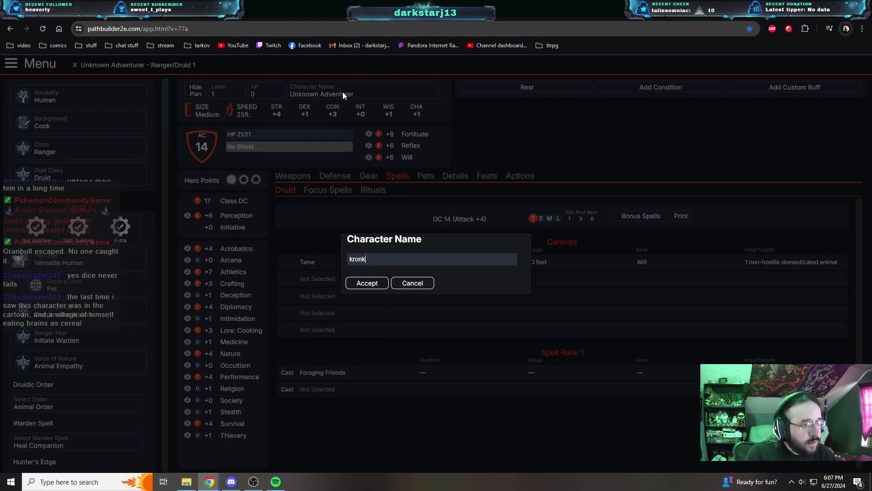
left_click(375, 282)
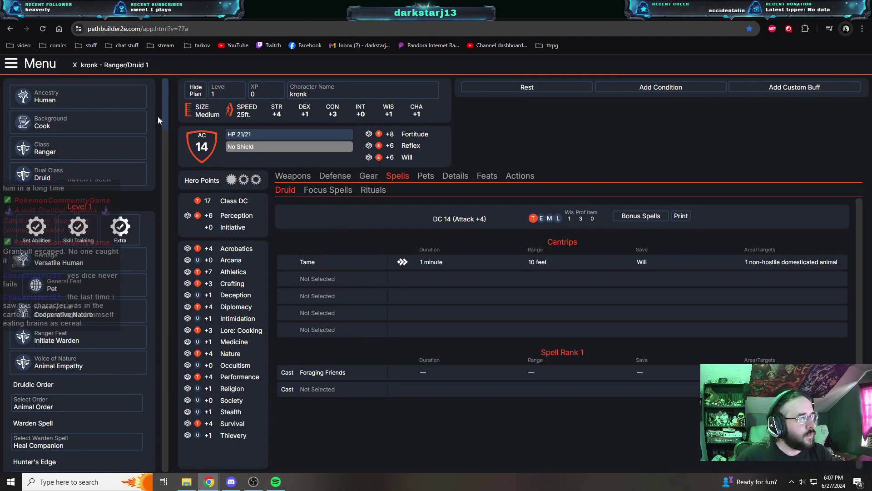
Save the kronk character locally and close it, confirming the closure.
left_click(15, 65)
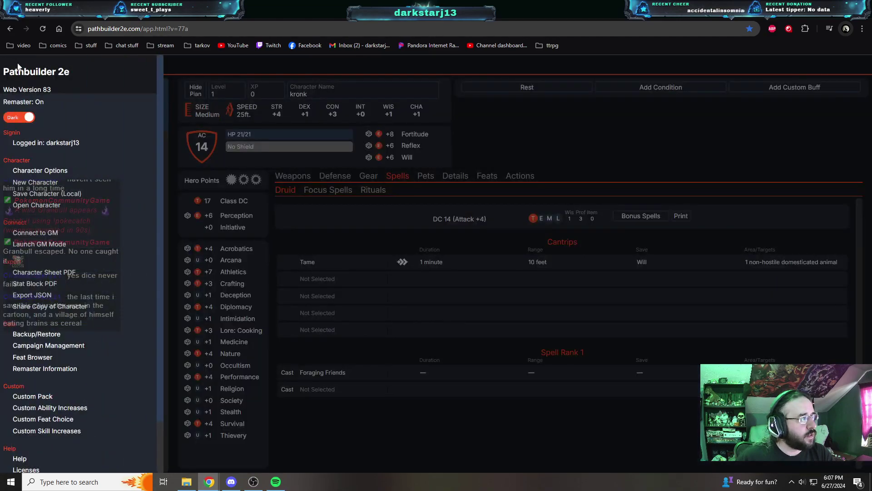
left_click(52, 194)
left_click(368, 304)
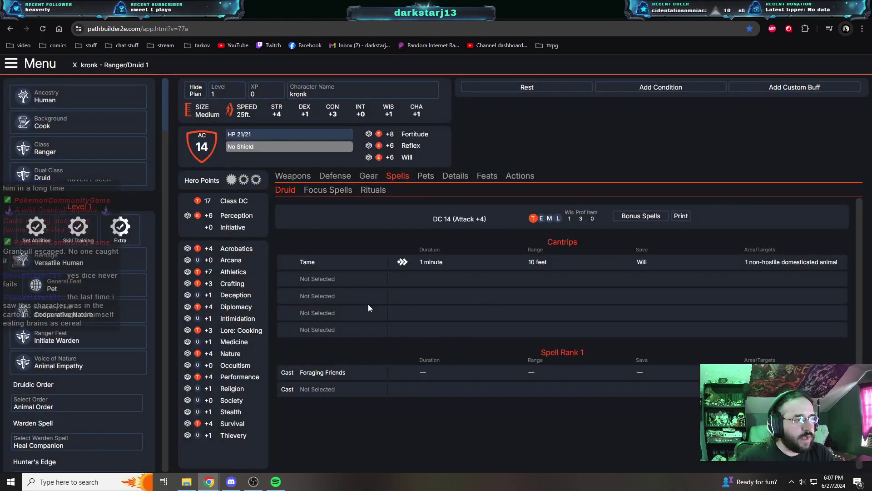
left_click(75, 66)
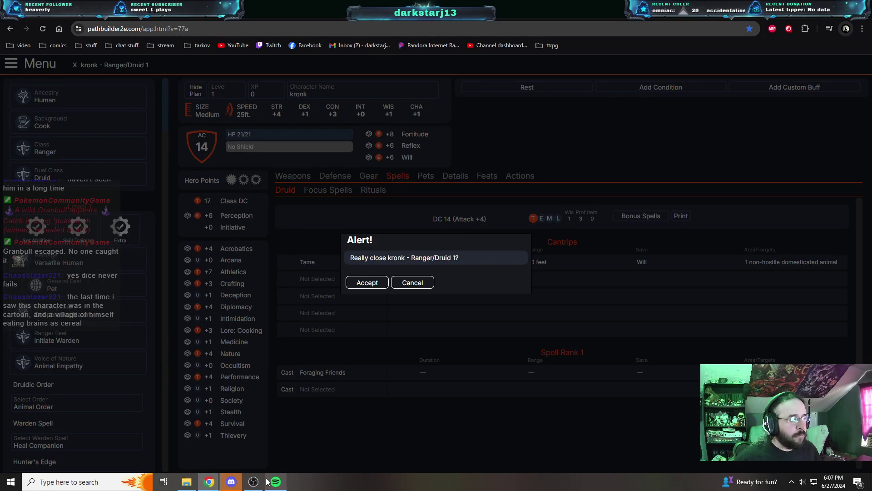
mouse_move(253, 482)
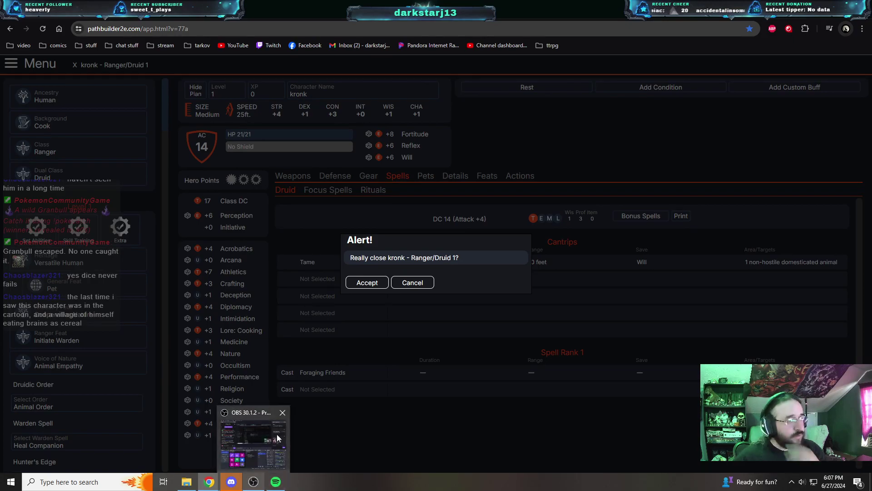
left_click(364, 285)
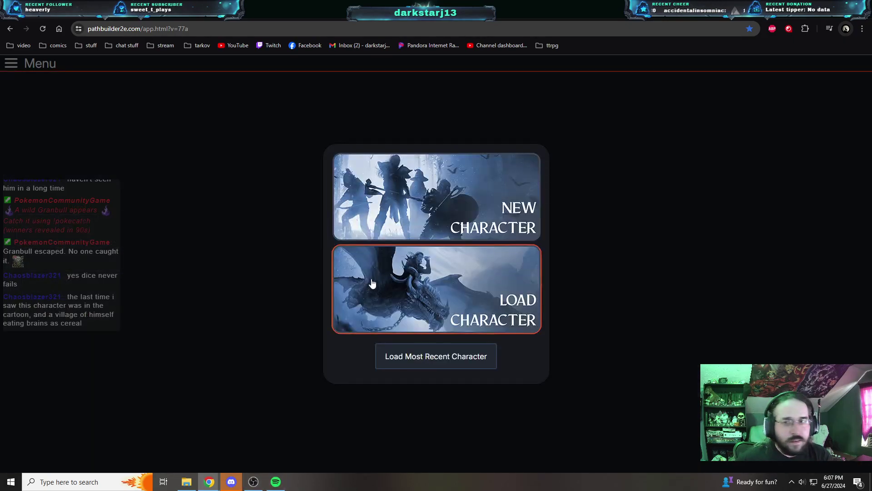